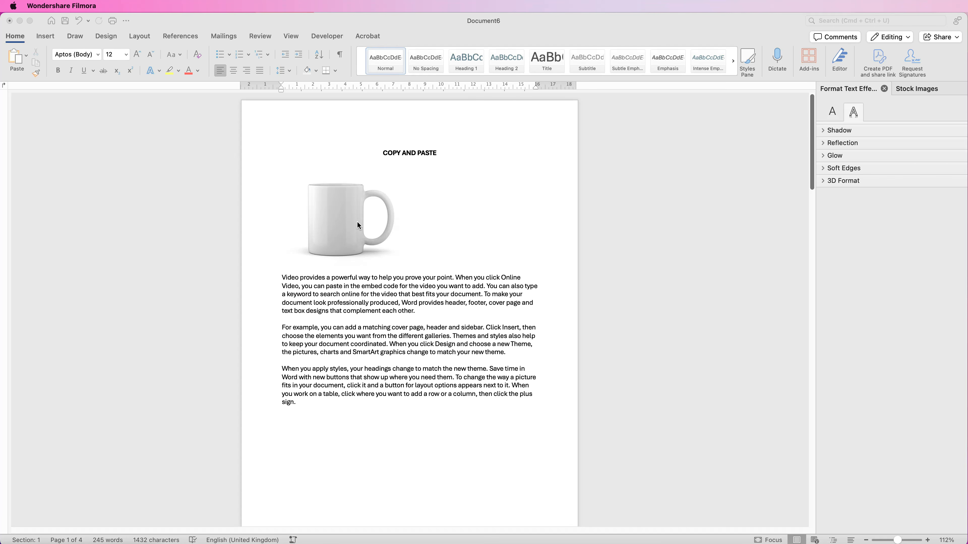
Step: Copy the mug picture and paste a duplicate of it onto the first page
left_click(347, 196)
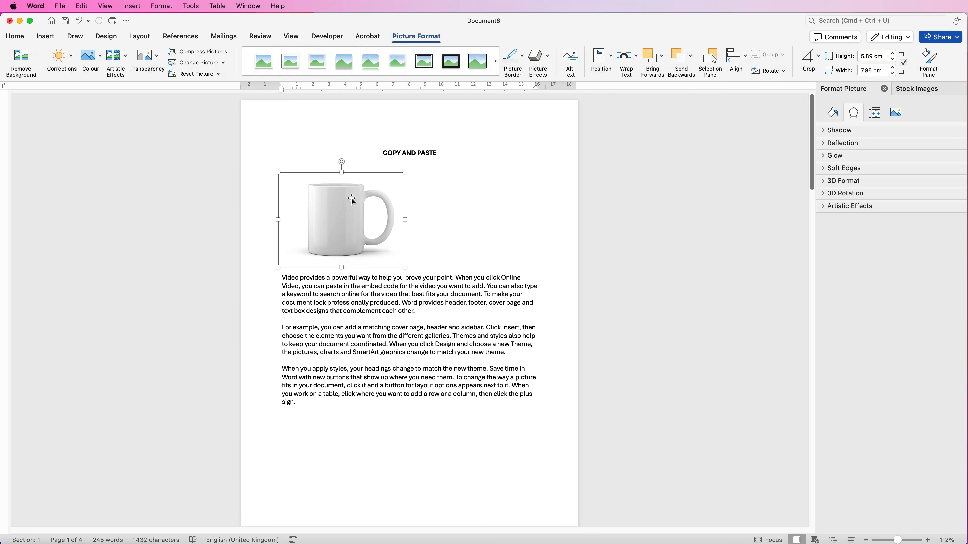
left_click(15, 37)
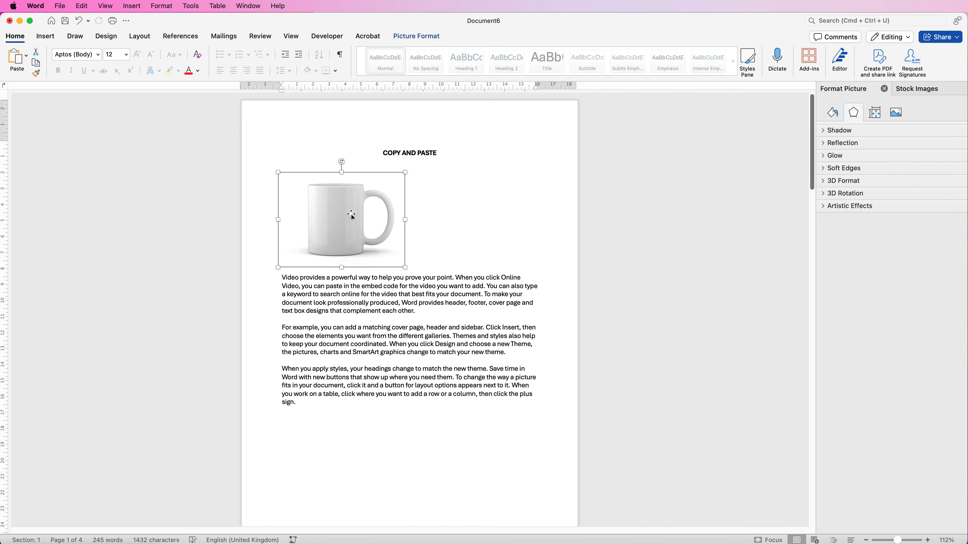
left_click(439, 217)
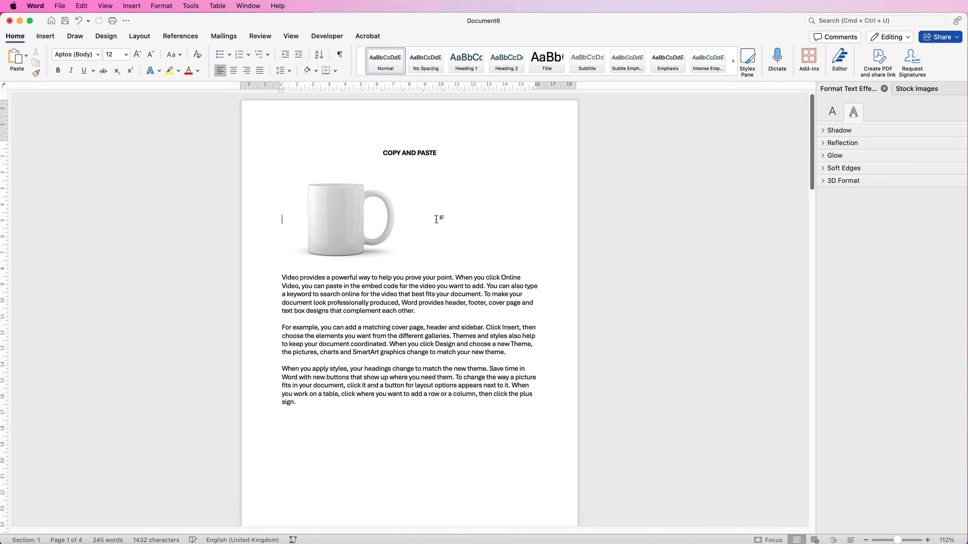
key("super+v")
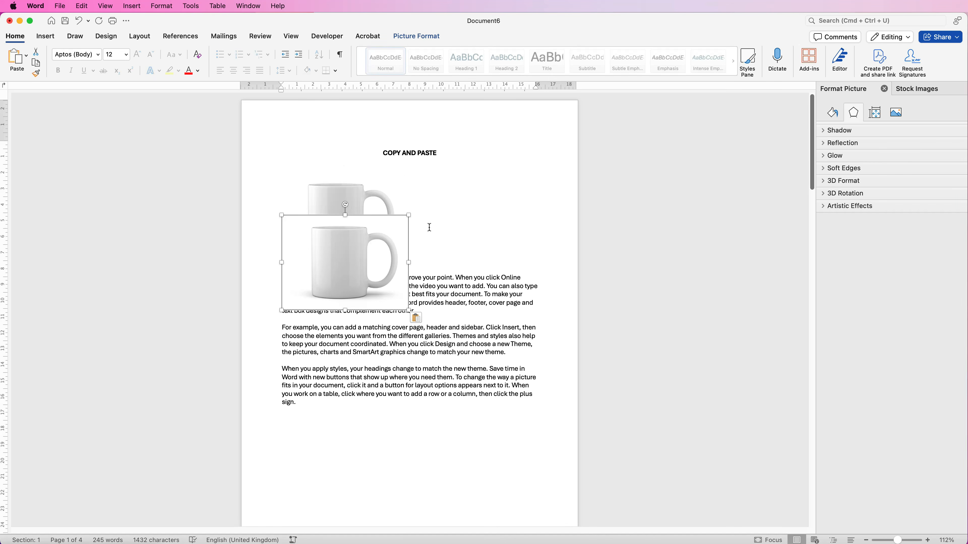
Step: Delete the pasted mug picture that overlaps the original and the text
left_click(430, 226)
left_click(361, 240)
key("BackSpace")
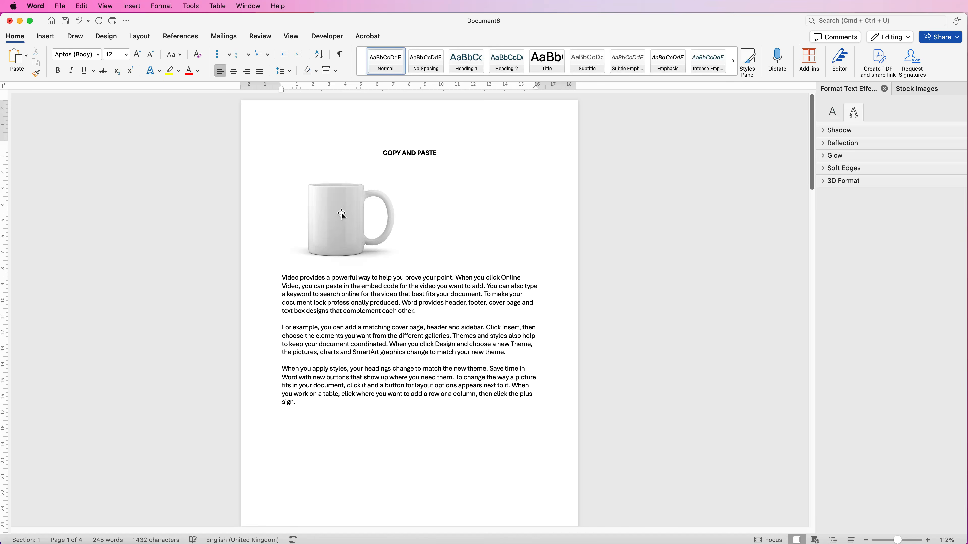
Step: Duplicate the mug picture directly by its position, placing the copy beside the original above the first paragraph
left_click(342, 214)
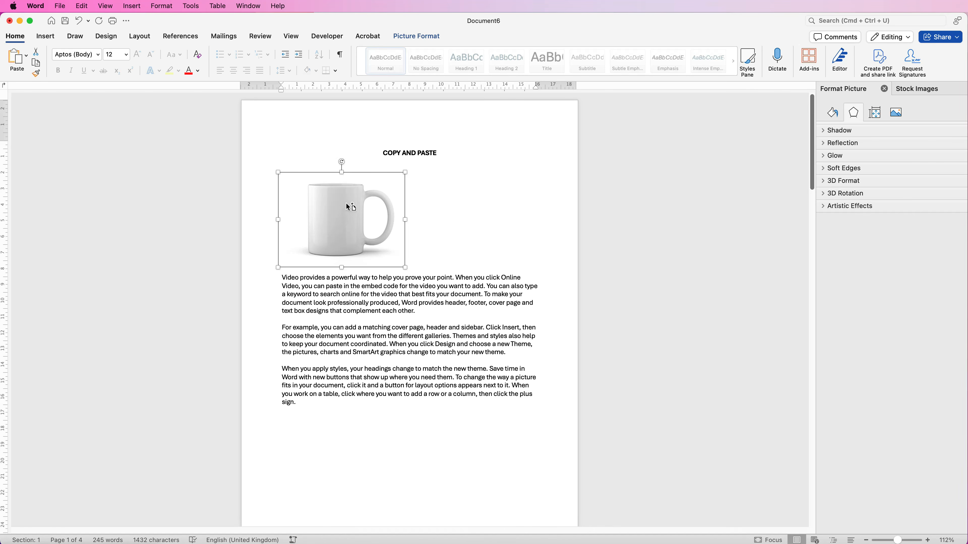
left_click_drag(341, 216, 476, 215)
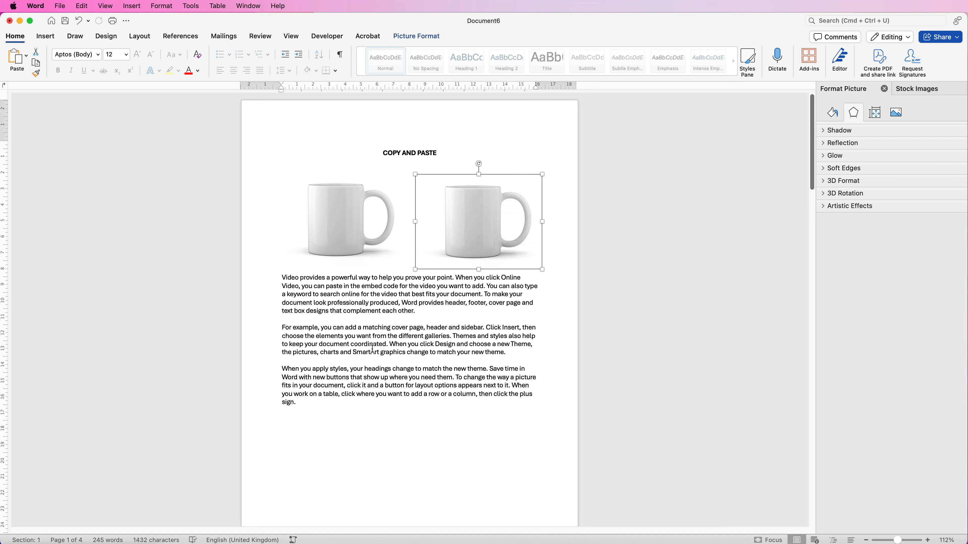
Step: Duplicate the second paragraph, beginning "For example", below the last paragraph on the first page
left_click_drag(510, 353, 287, 328)
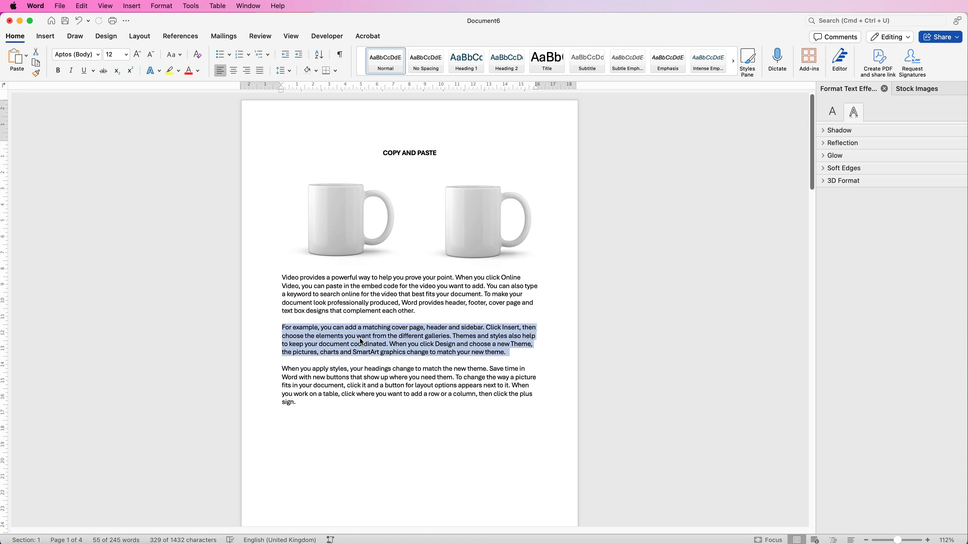
left_click_drag(360, 339, 363, 421)
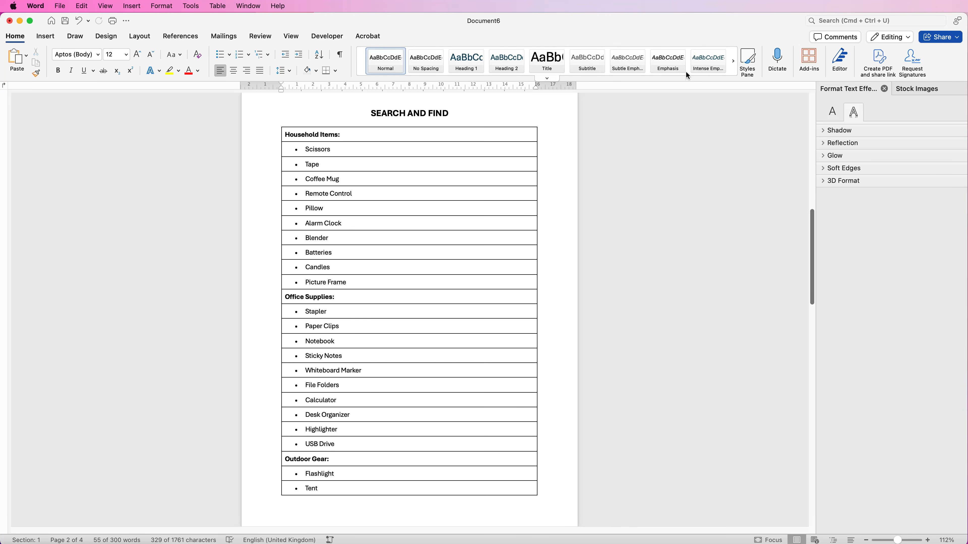
Step: Search the document for TENT and close the search
left_click(82, 8)
mouse_move(149, 145)
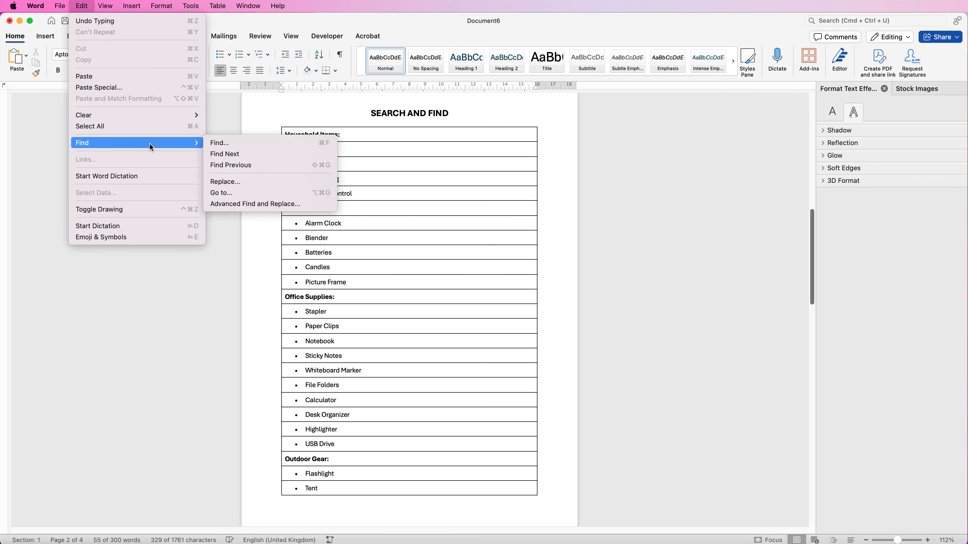
left_click(220, 145)
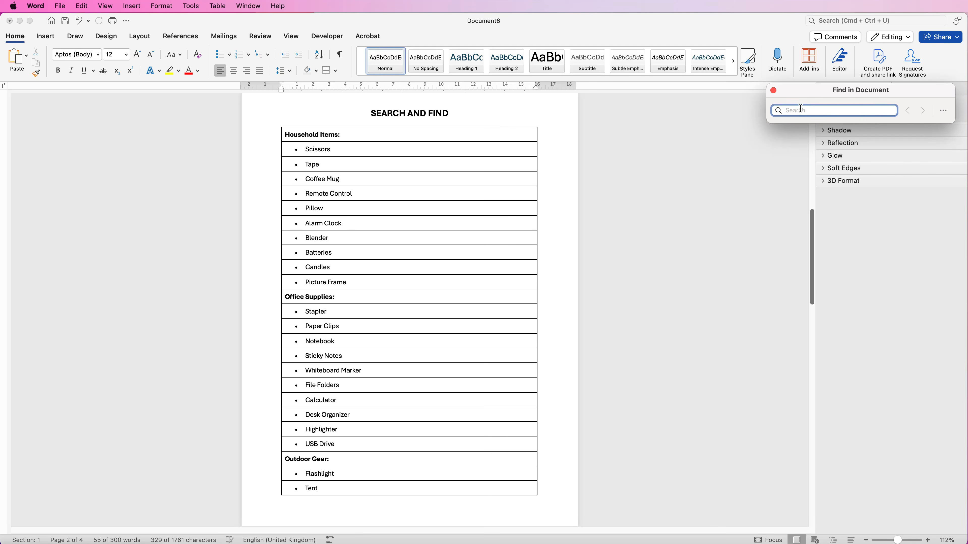
type("TENT")
key("Return")
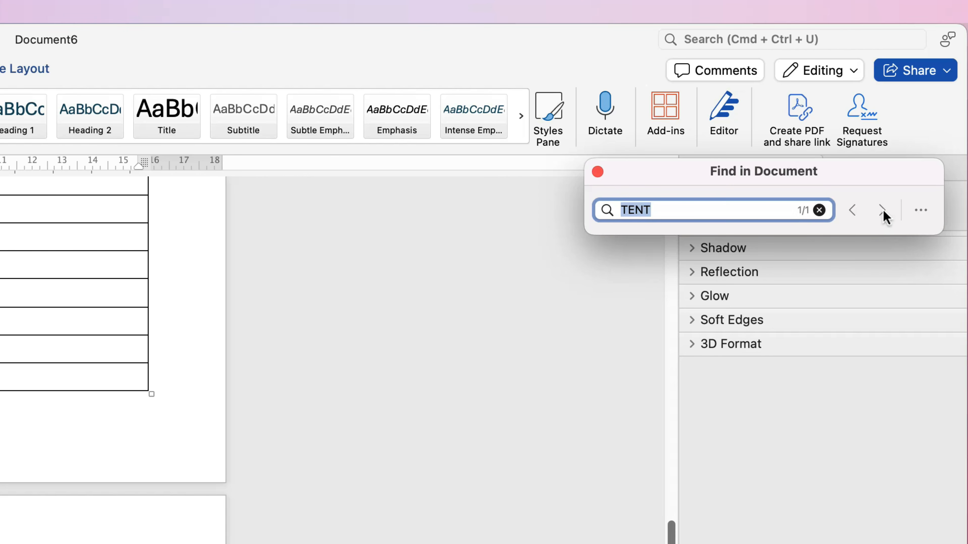
left_click(597, 172)
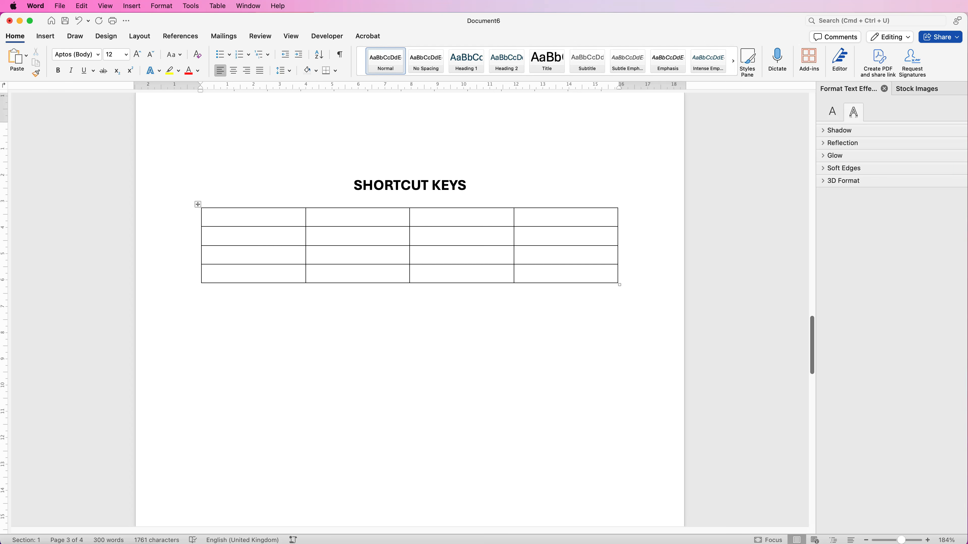
Step: Merge the first two cells in the top row of the SHORTCUT KEYS table and undo the merge
left_click_drag(254, 217, 356, 217)
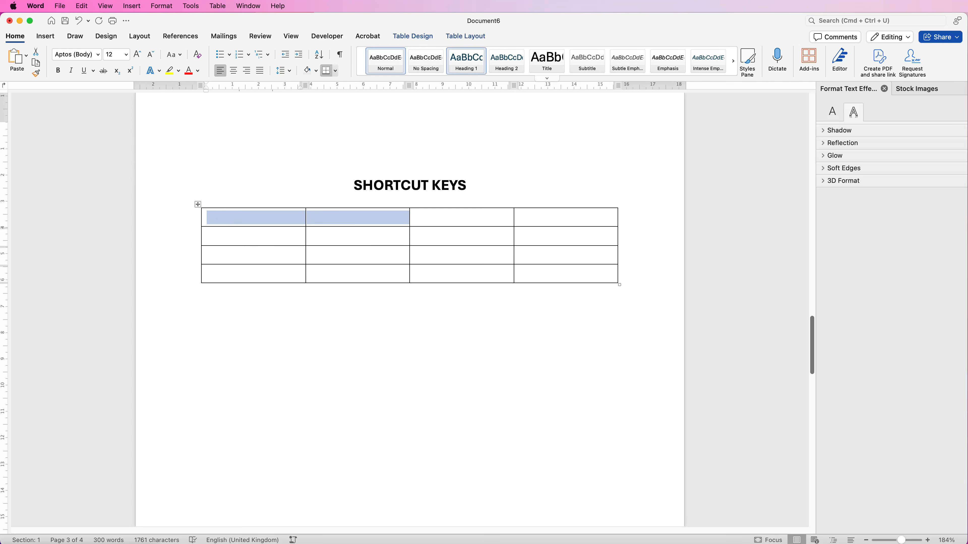
left_click(465, 36)
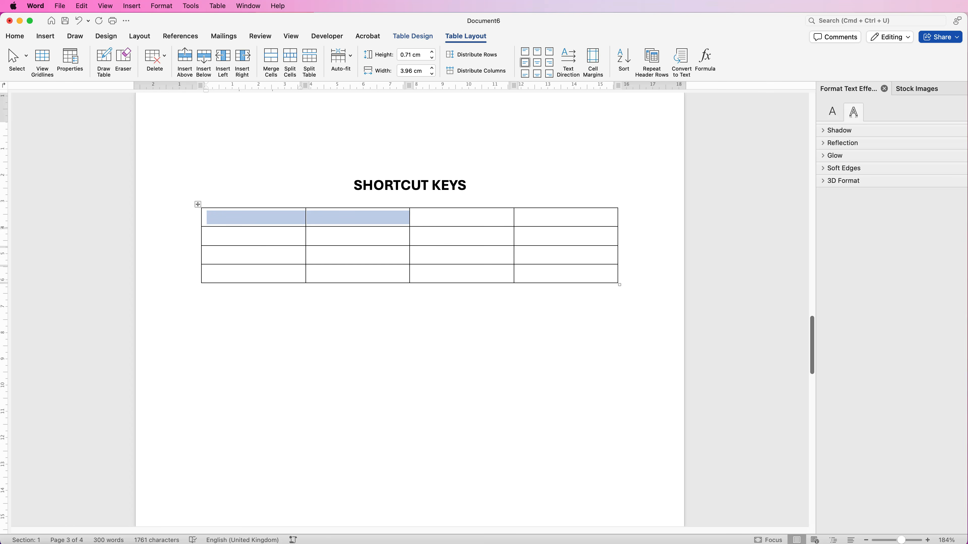
key("ctrl+m")
key("super+z")
left_click(206, 236)
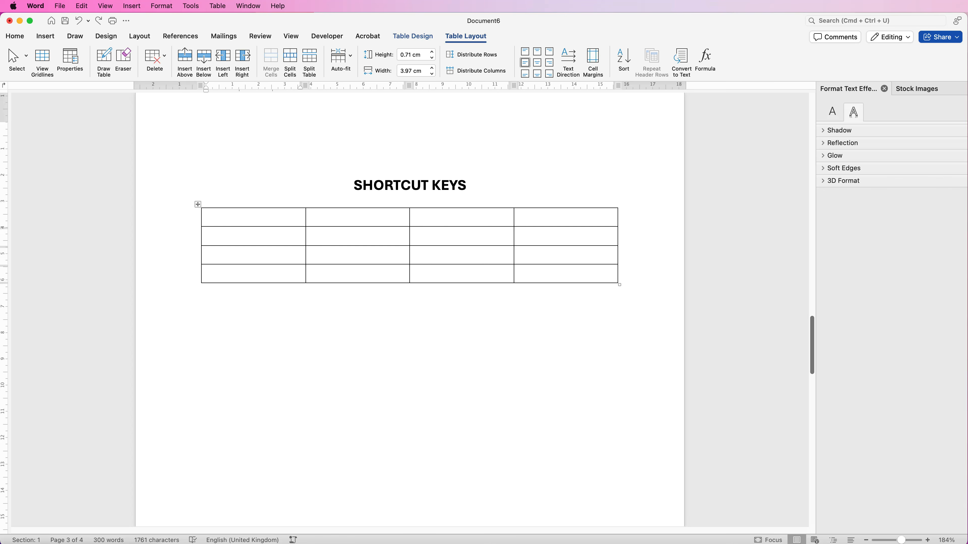
Step: Customise the keyboard: find TableMergeCells in the Table category with the search MERGE and remove its Command+R shortcut
left_click(194, 6)
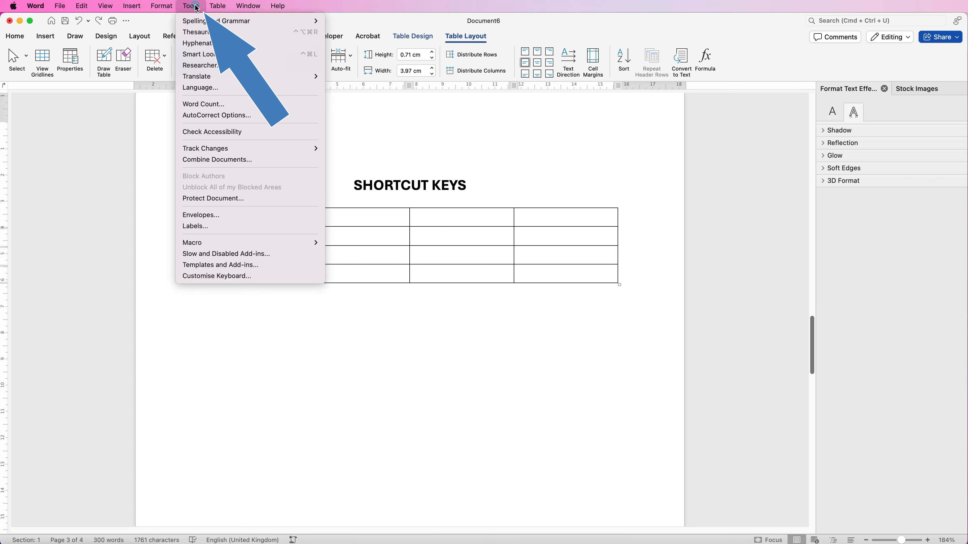
left_click(199, 278)
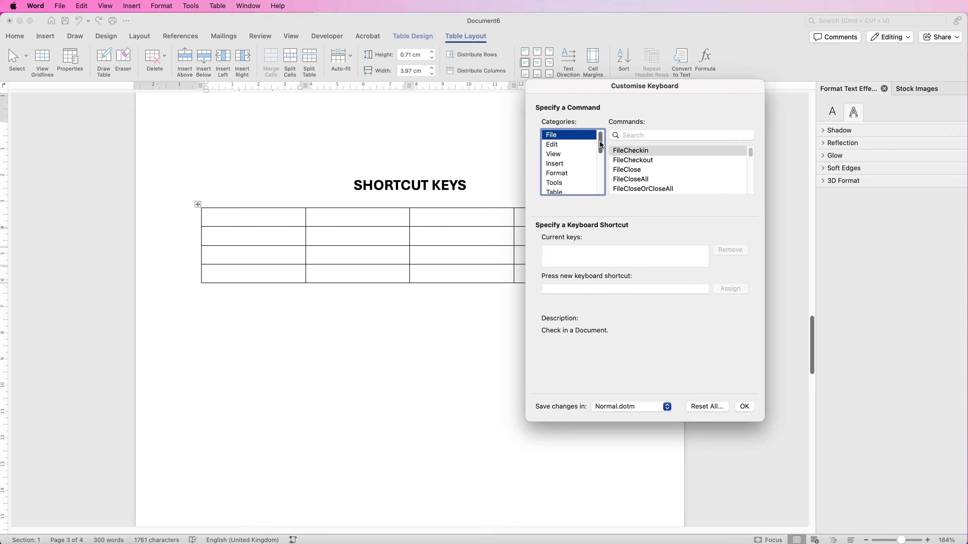
mouse_move(601, 146)
left_mouse_down()
mouse_move(603, 186)
mouse_move(608, 142)
left_mouse_up()
scroll(601, 154, "down", 2)
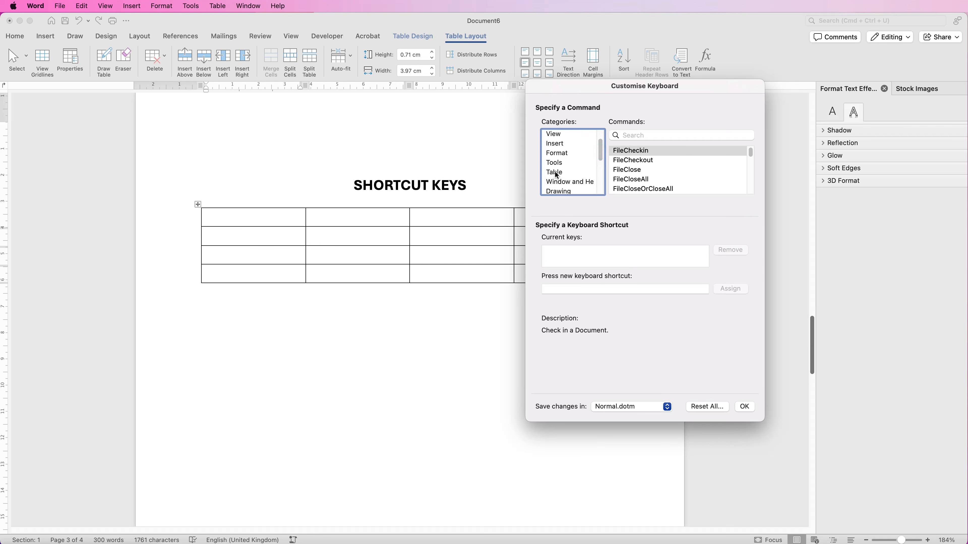
left_click(556, 173)
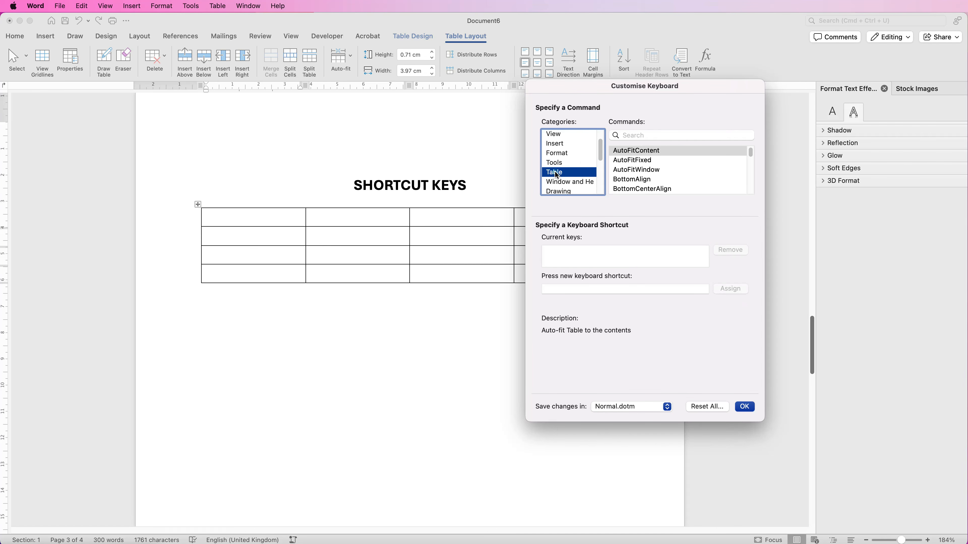
left_click(629, 135)
type("MERGE")
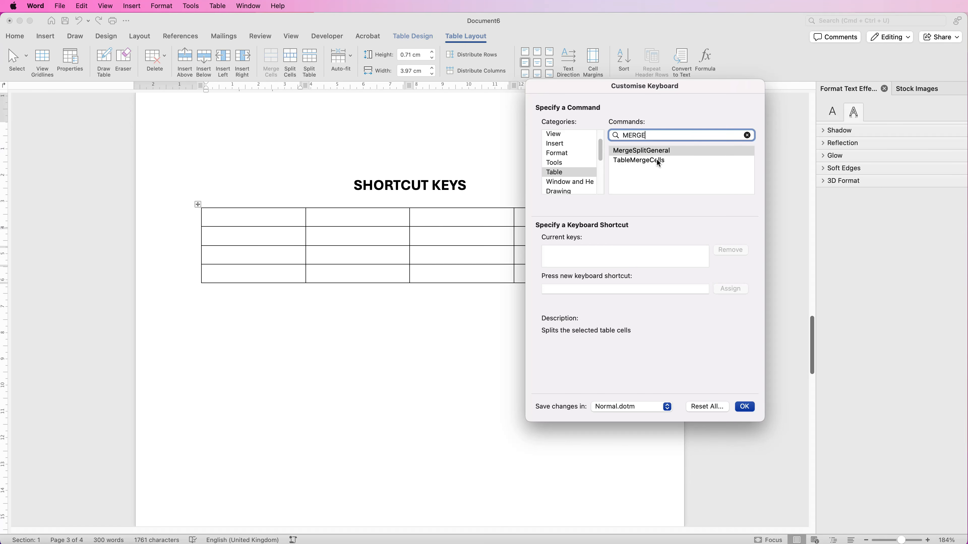
left_click(631, 163)
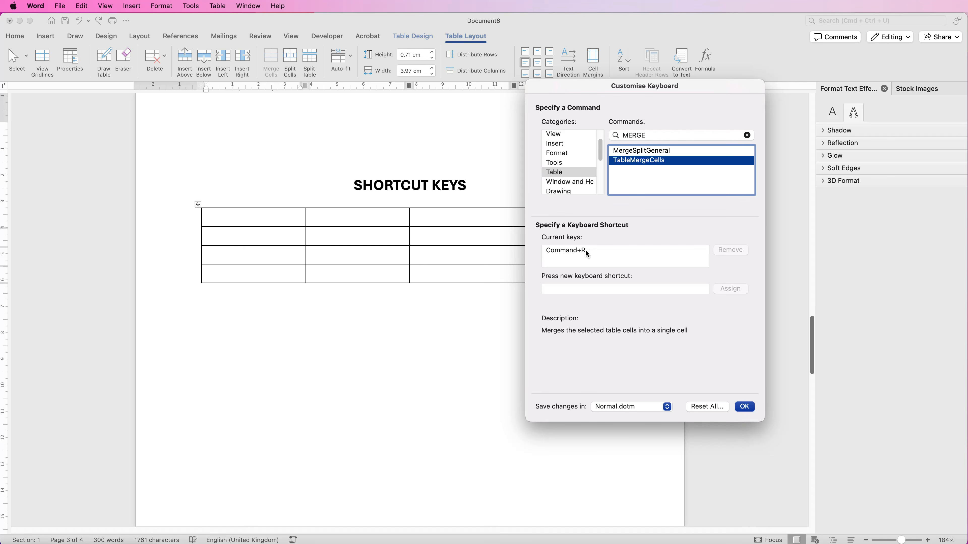
left_click(598, 253)
left_click(731, 250)
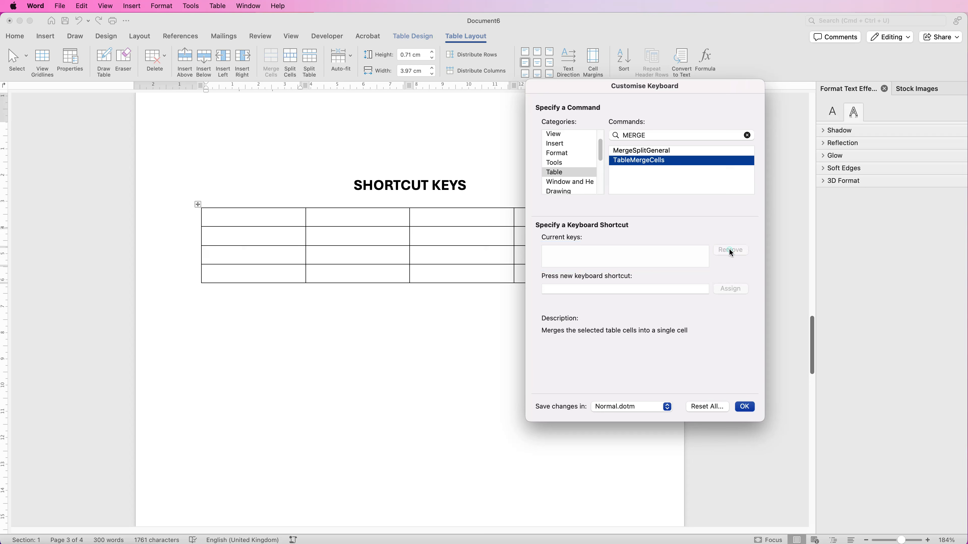
Step: Assign Command+R as the keyboard shortcut for TableMergeCells and confirm the customisation
left_click(547, 290)
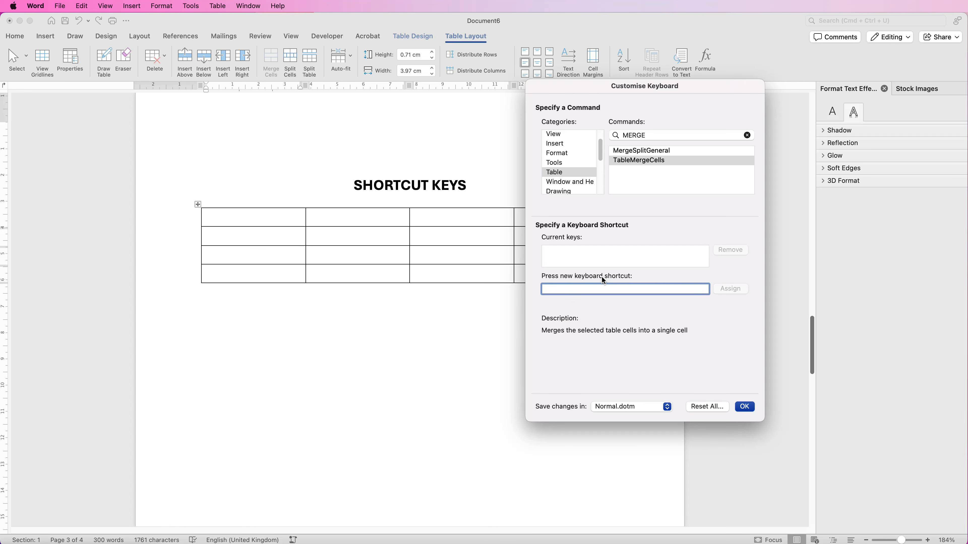
key("super+r")
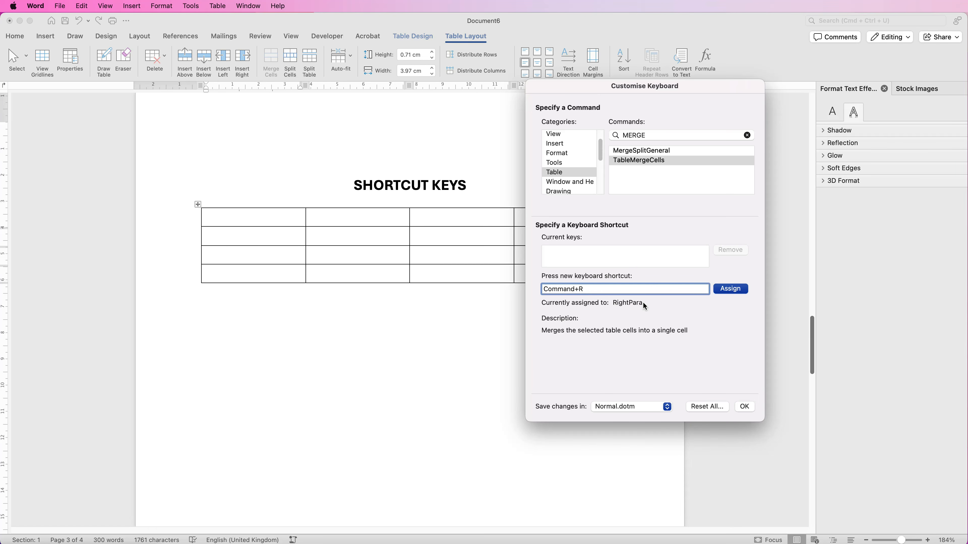
left_click(725, 289)
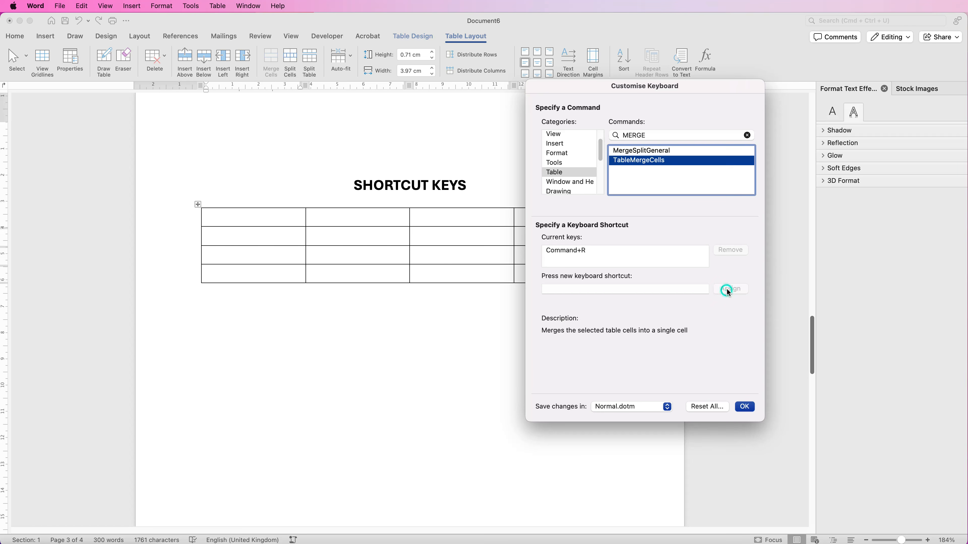
left_click(746, 407)
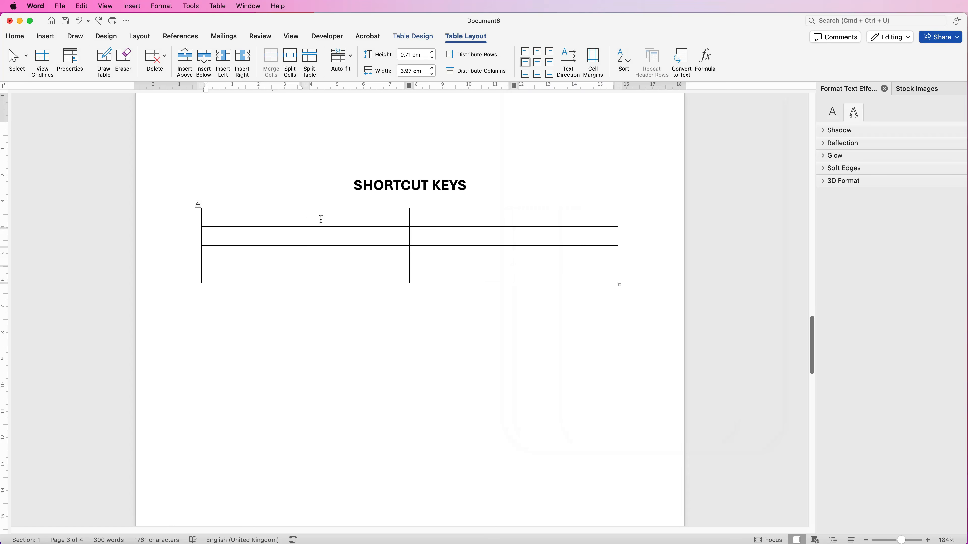
Step: Merge the first two cells in the top row of the SHORTCUT KEYS table with the custom shortcut
left_click_drag(299, 219, 319, 218)
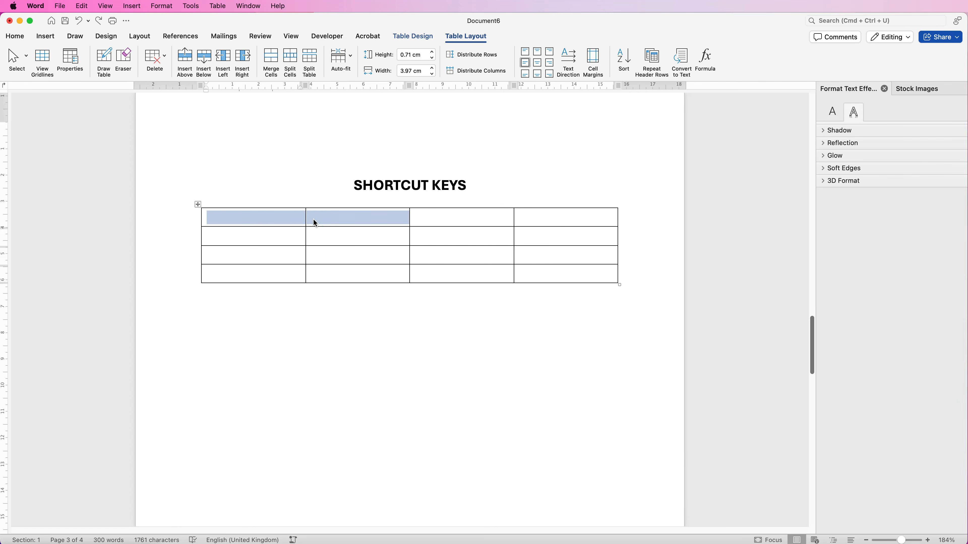
key("super+r")
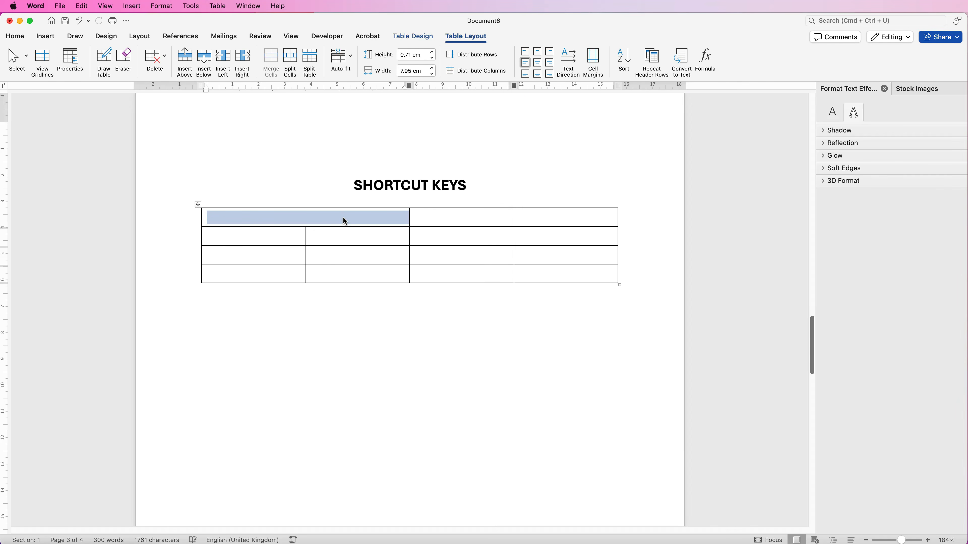
left_click(331, 236)
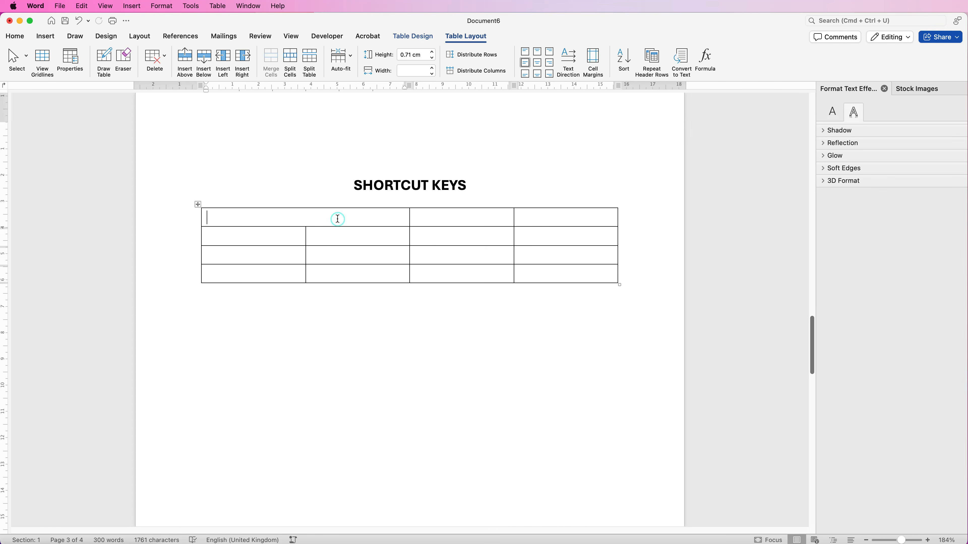
Step: Customise the keyboard: find TableSplitCells in the Table category with the search SPLIT
left_click(191, 6)
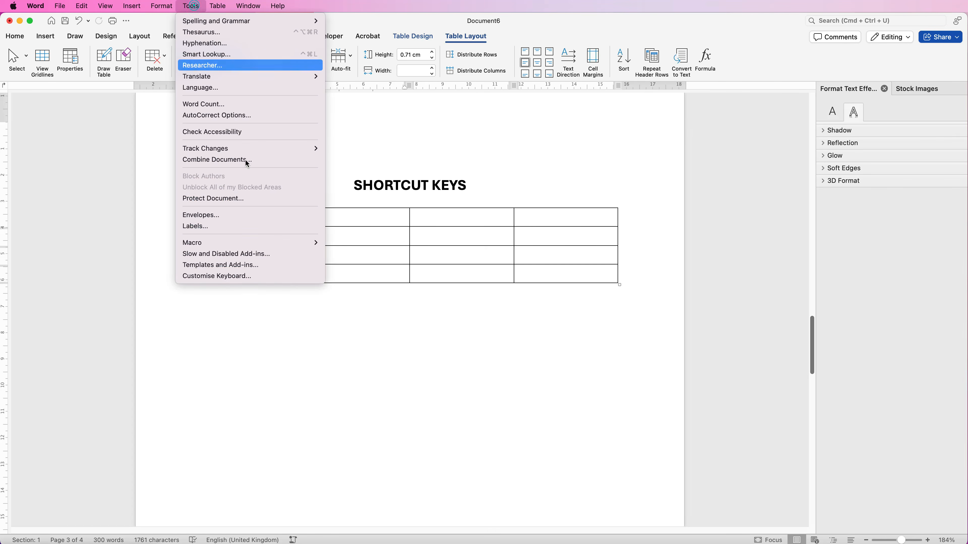
left_click(263, 280)
left_click(565, 193)
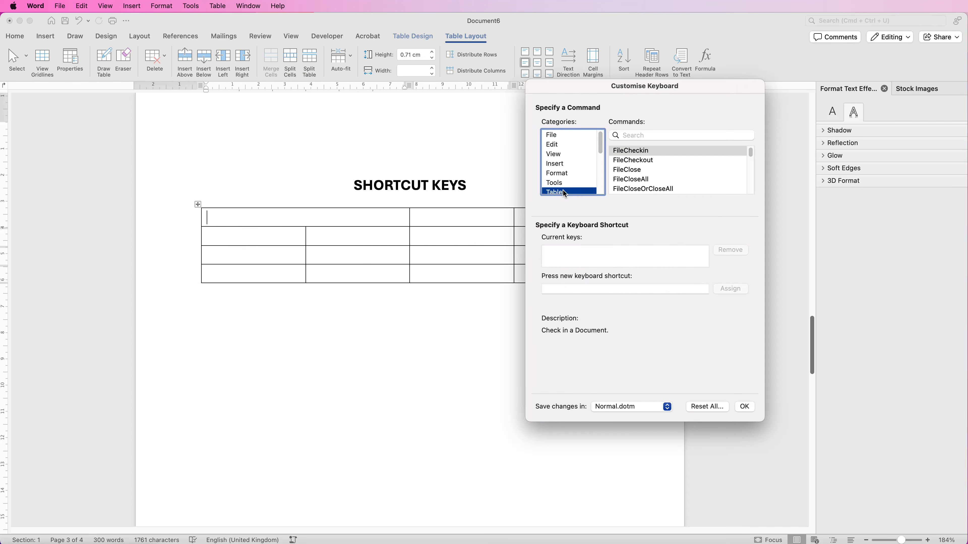
left_click(632, 135)
type("SPLIT")
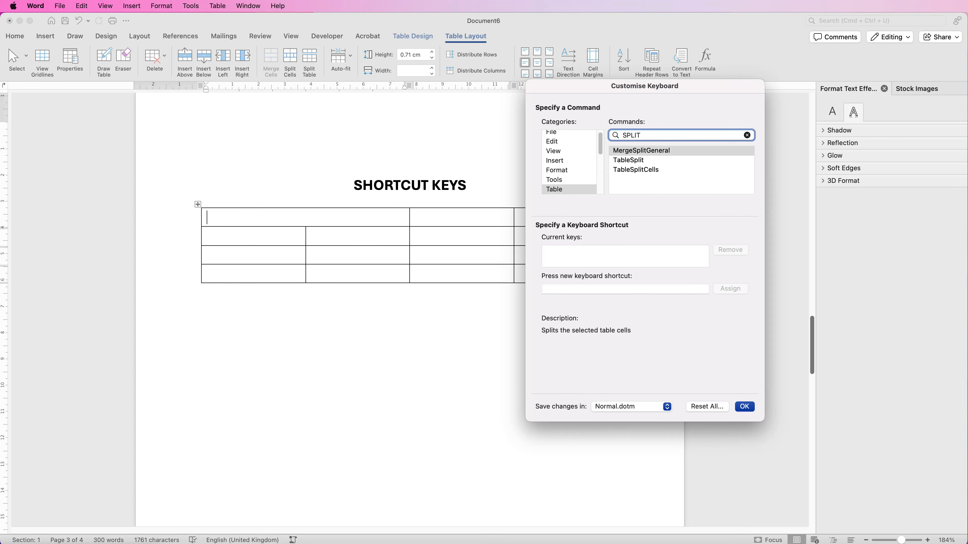
left_click(630, 170)
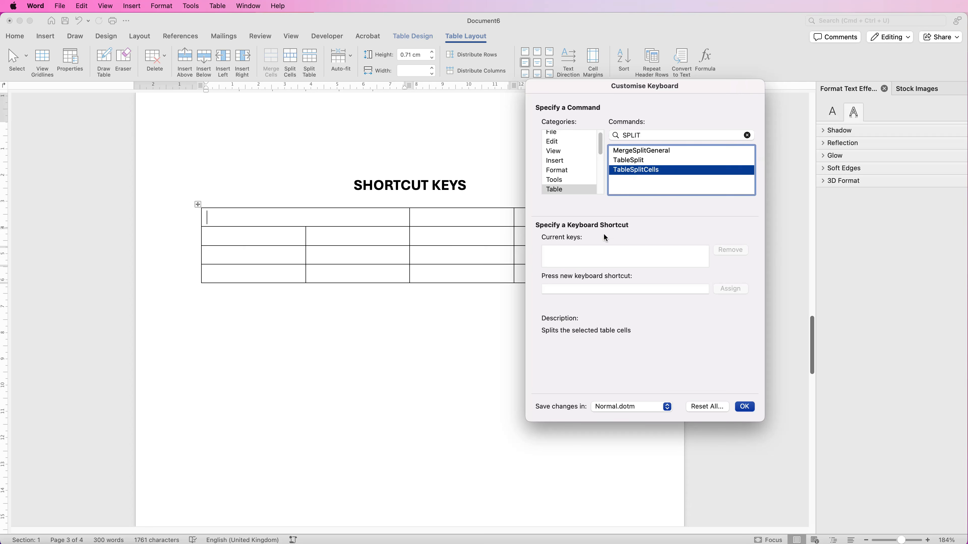
Step: Assign Command+W as the keyboard shortcut for TableSplitCells in Normal.dotm and confirm the customisation
left_click(593, 254)
left_click(578, 289)
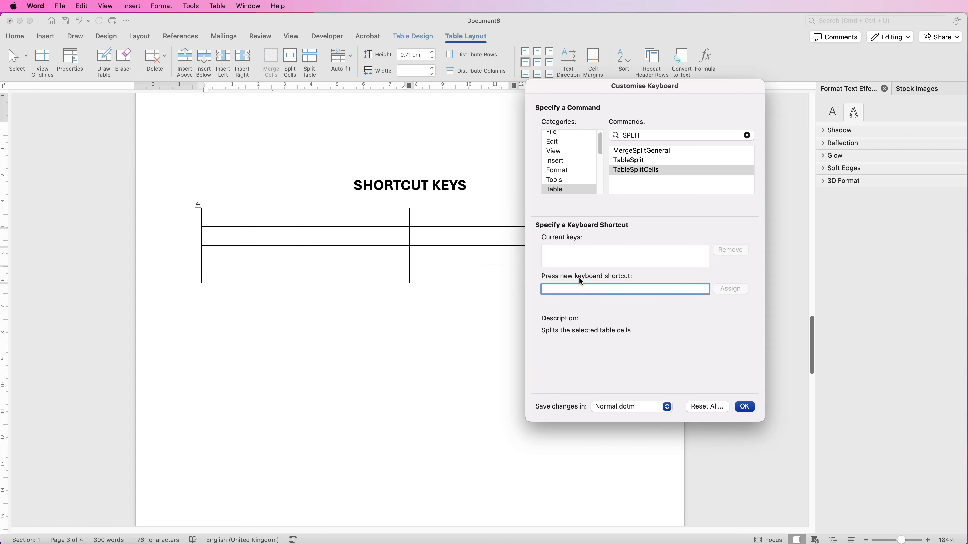
key("super+w")
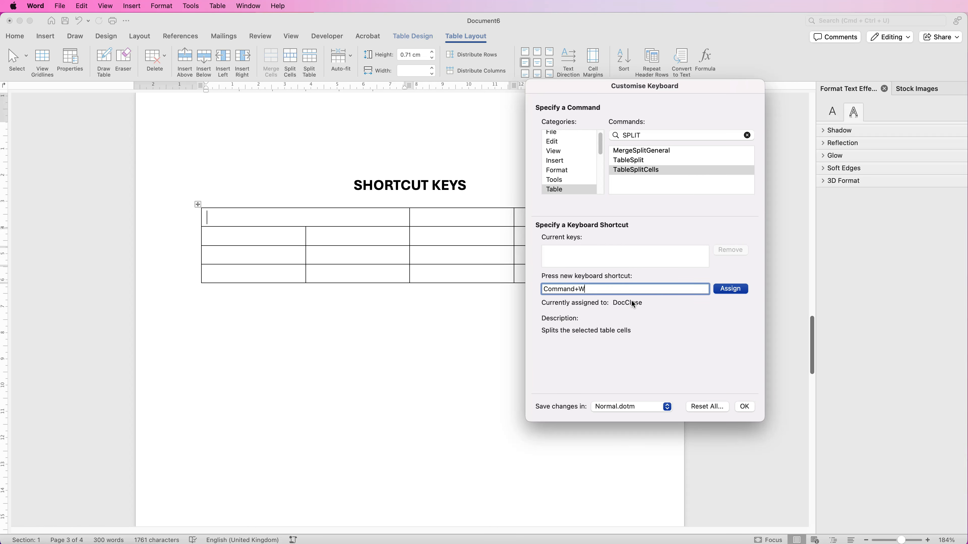
left_click(729, 293)
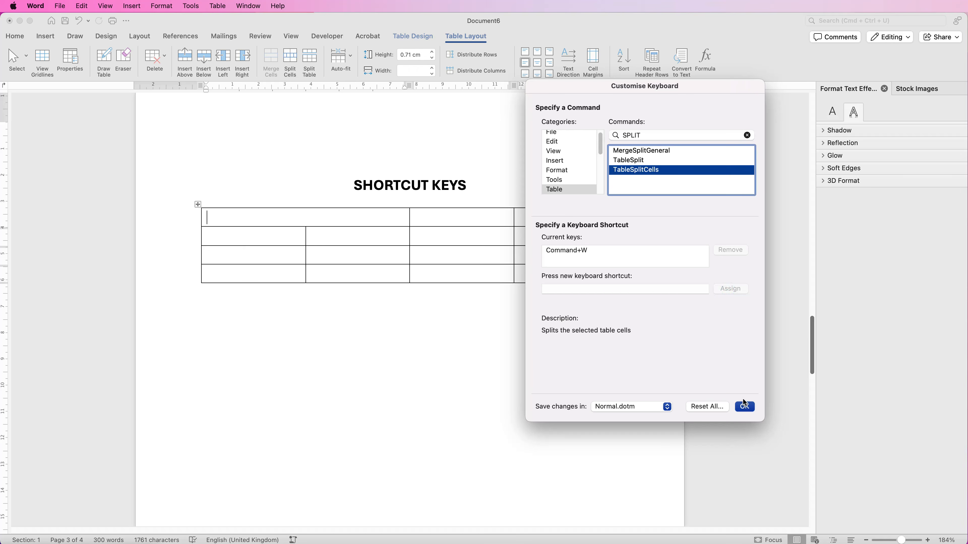
left_click(744, 407)
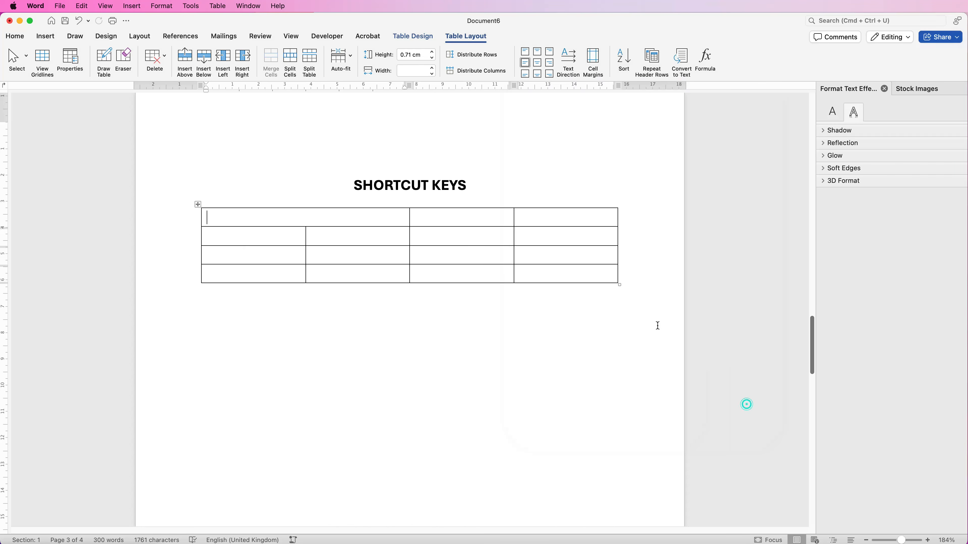
Step: Split the merged top-row cell of the SHORTCUT KEYS table into 2 columns and 1 row with the custom shortcut
left_click(330, 219)
key("super+w")
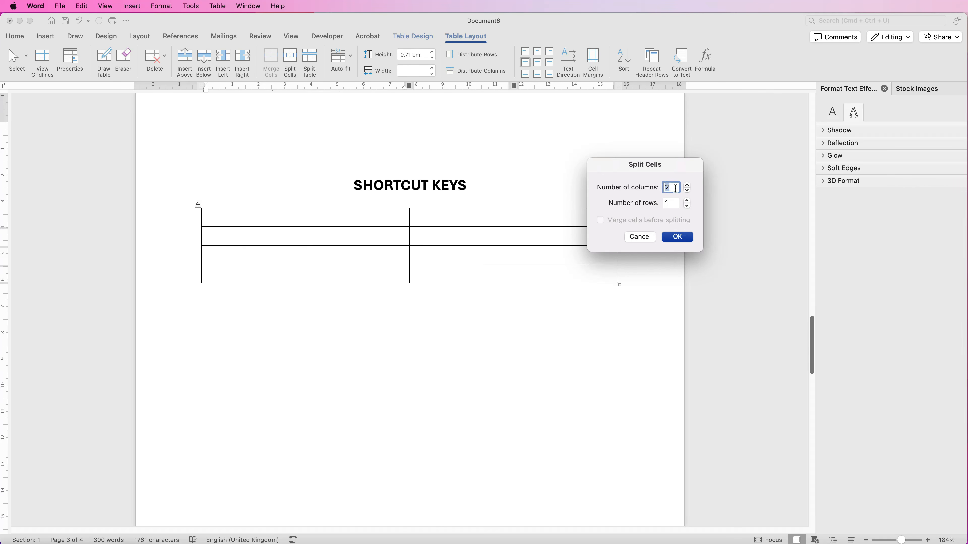
left_click(677, 237)
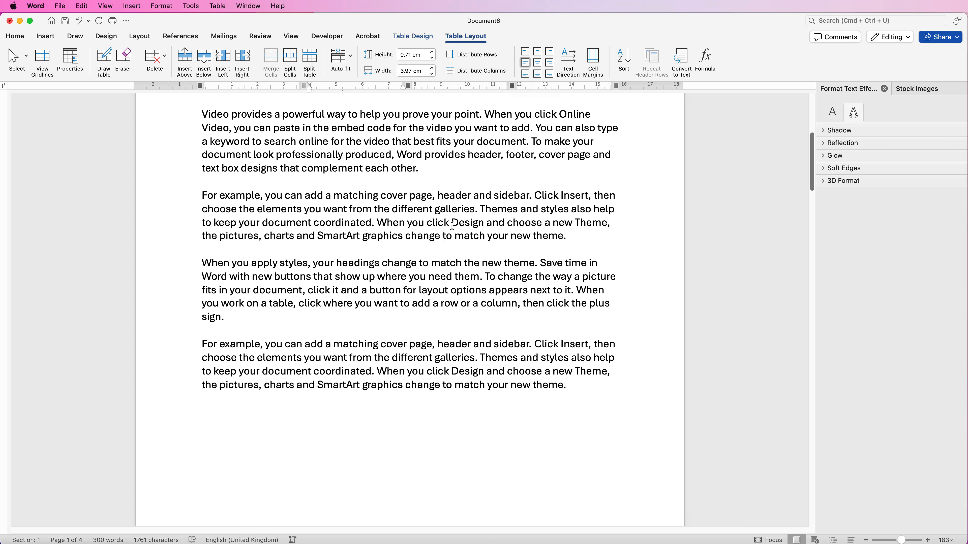
Step: Select the sentence starting "When you click Design" in the first "For example" paragraph, both by sweeping and by marking its start and end
left_click_drag(568, 237, 392, 232)
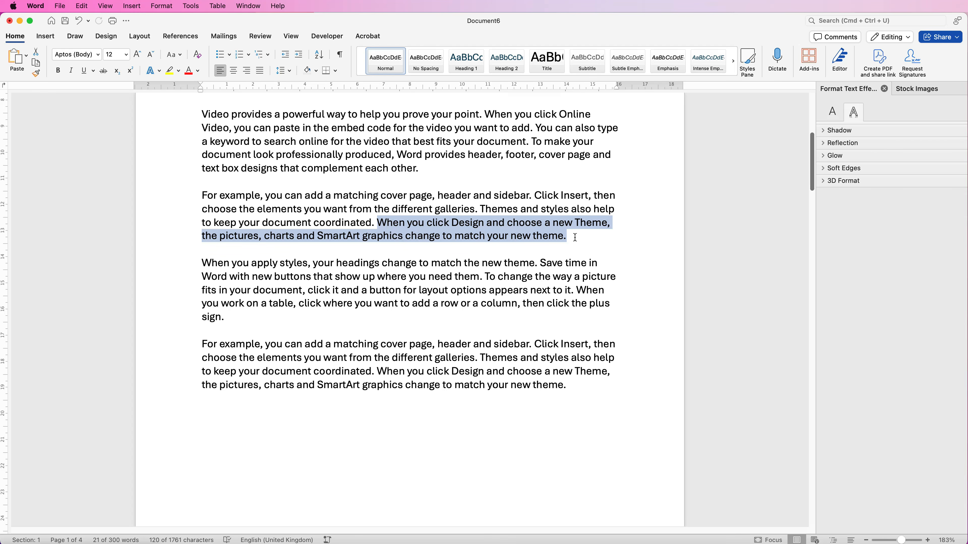
left_click_drag(576, 231, 377, 224)
left_click(569, 236)
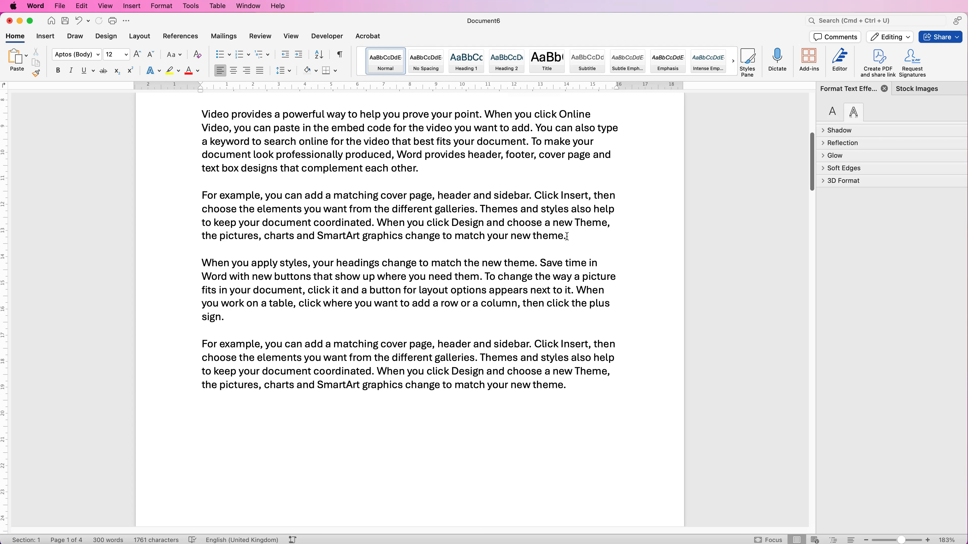
left_click(376, 221, "shift")
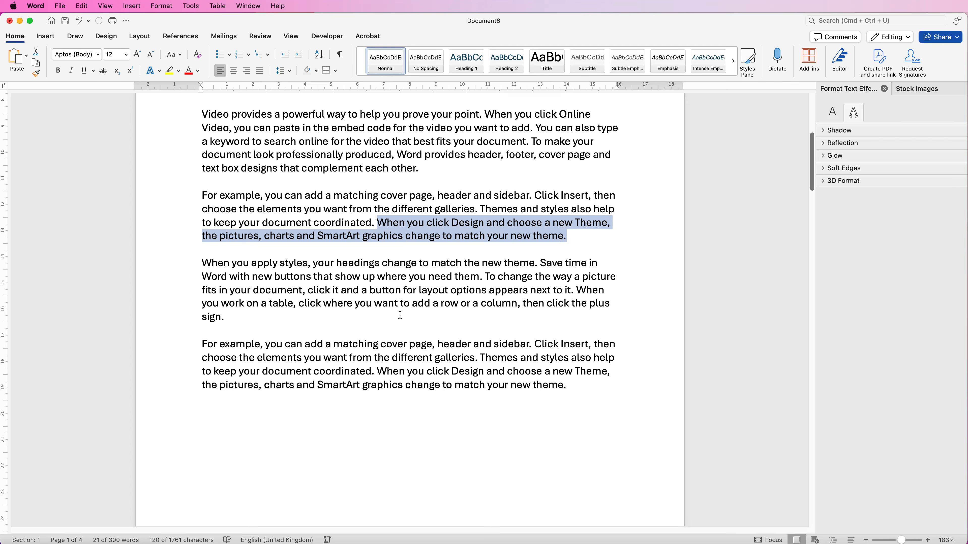
Step: Select the whole first "For example" paragraph, and select only its closing words "to match your new theme."
left_click(573, 237)
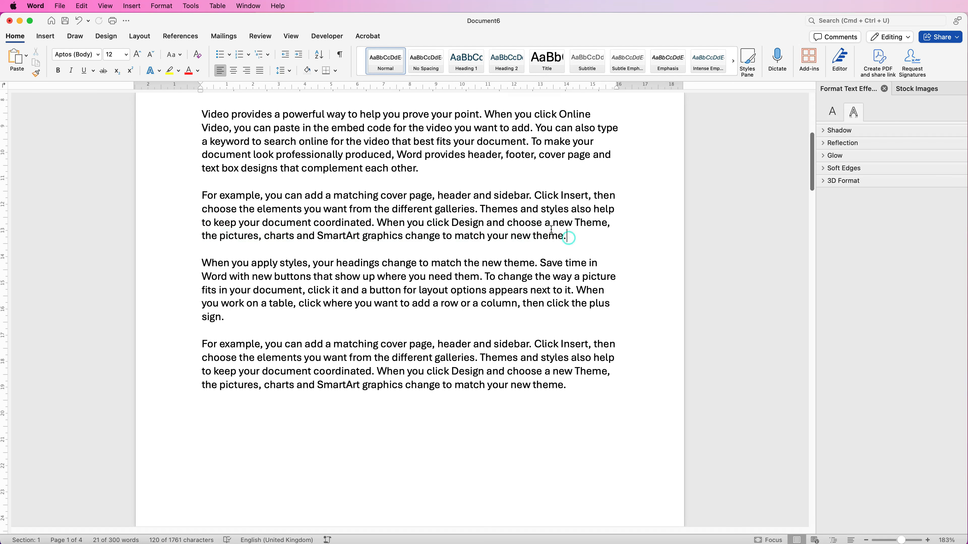
triple_click(203, 195)
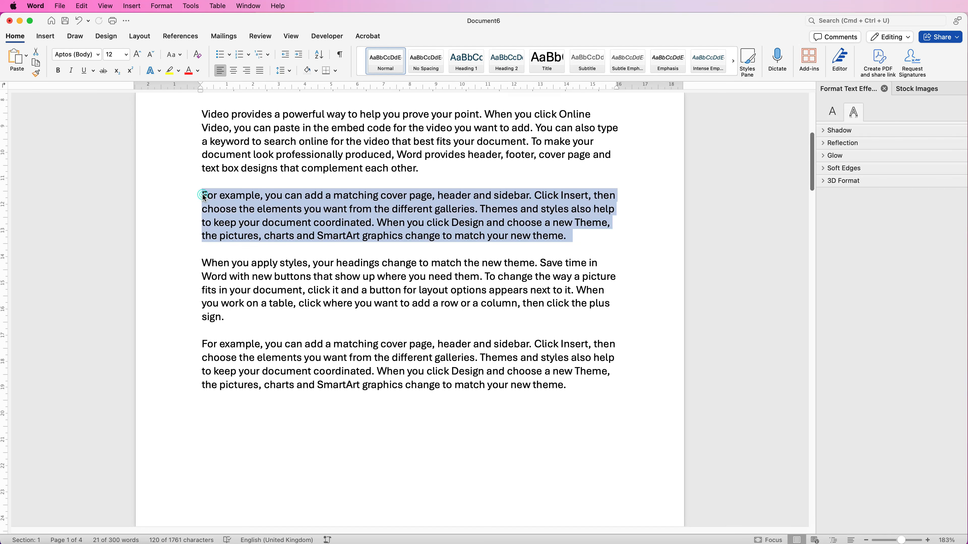
left_click(573, 236)
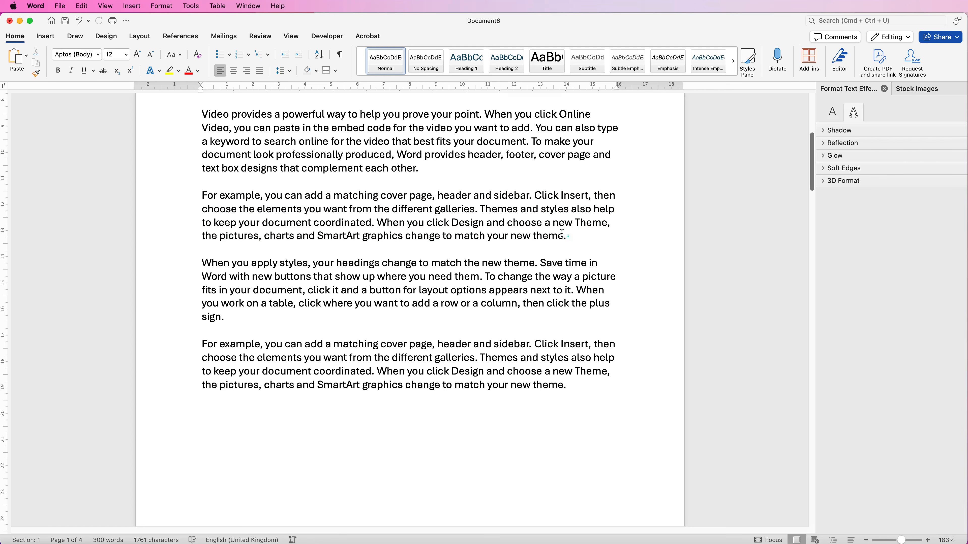
left_click(442, 236, "shift")
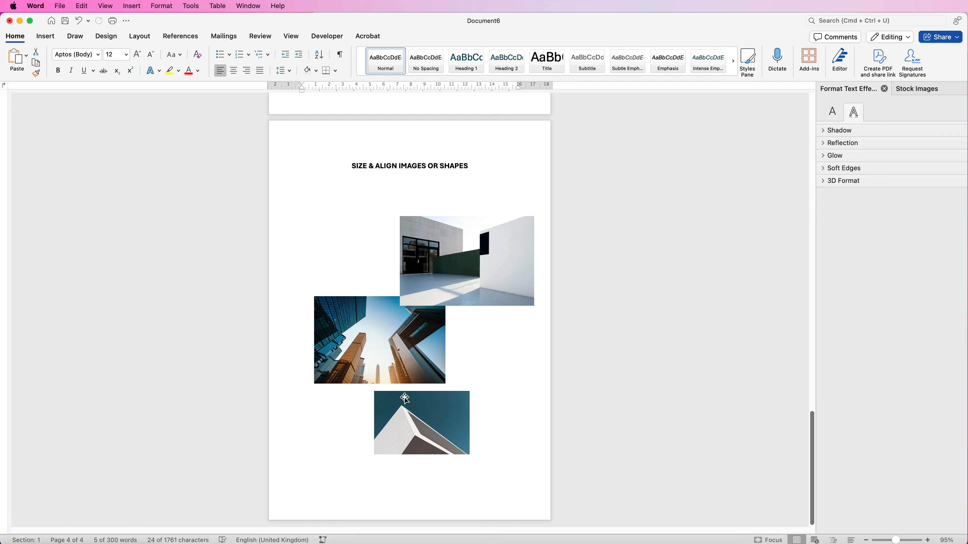
Step: Move the white-walled building picture near the page's left margin below the heading and set its width to 10 cm
left_click_drag(476, 254, 393, 232)
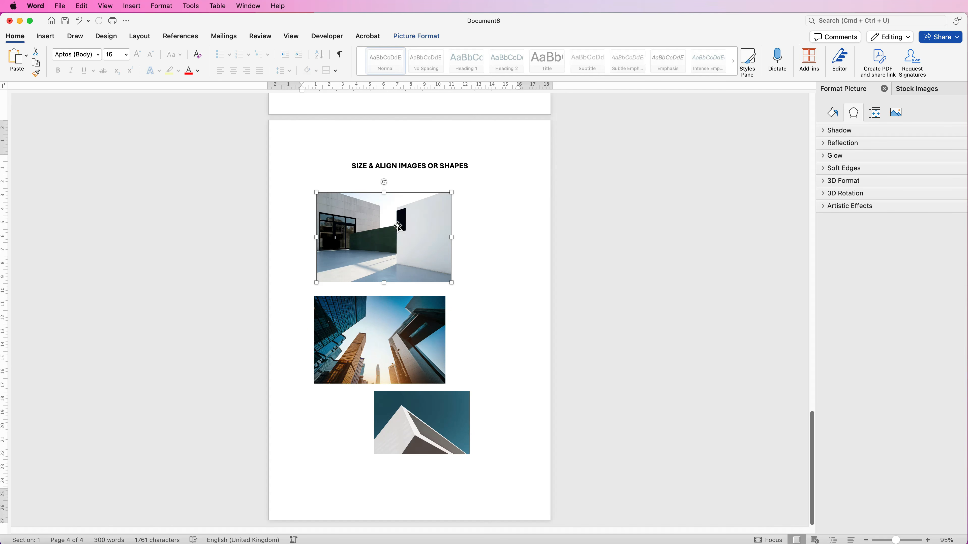
mouse_move(450, 281)
left_mouse_down()
mouse_move(409, 245)
mouse_move(451, 282)
left_mouse_up()
left_click(413, 38)
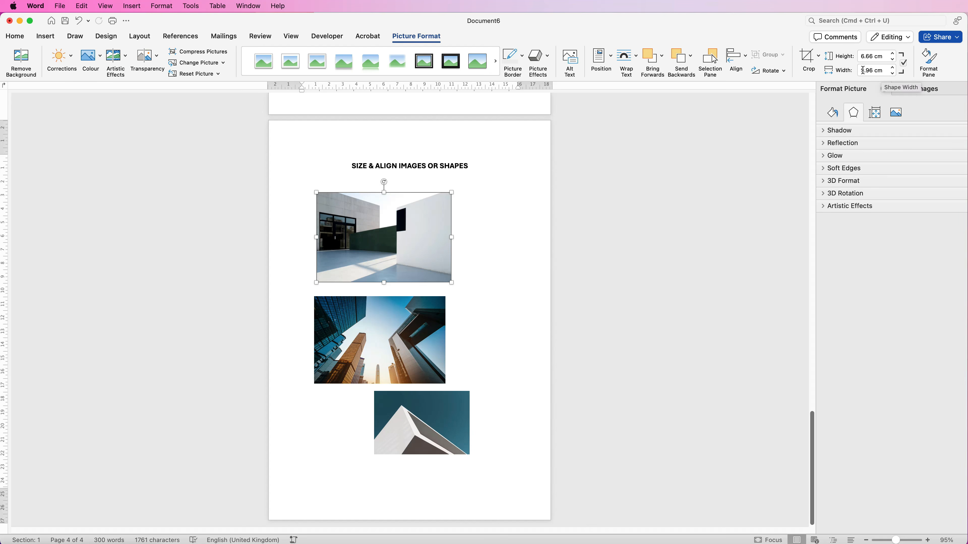
left_click_drag(883, 70, 859, 70)
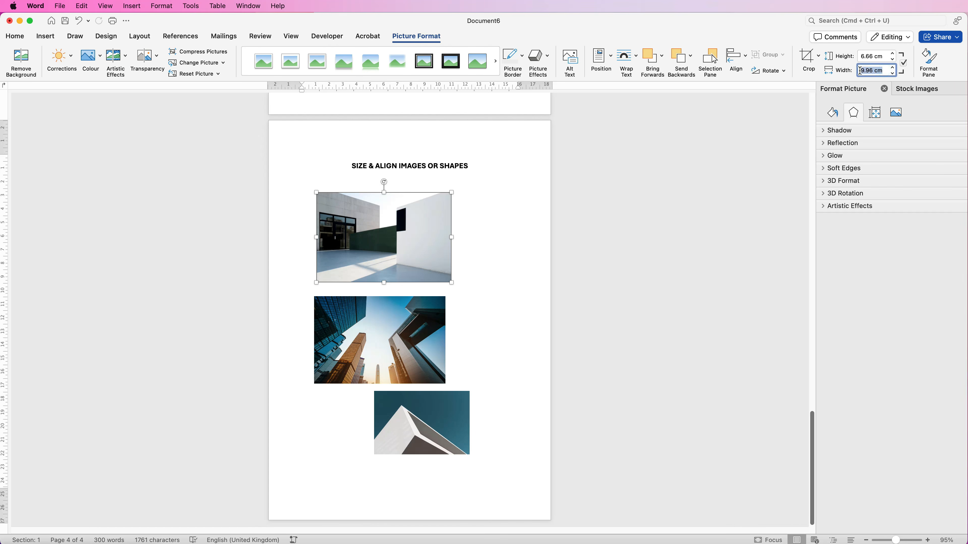
type("10")
key("Return")
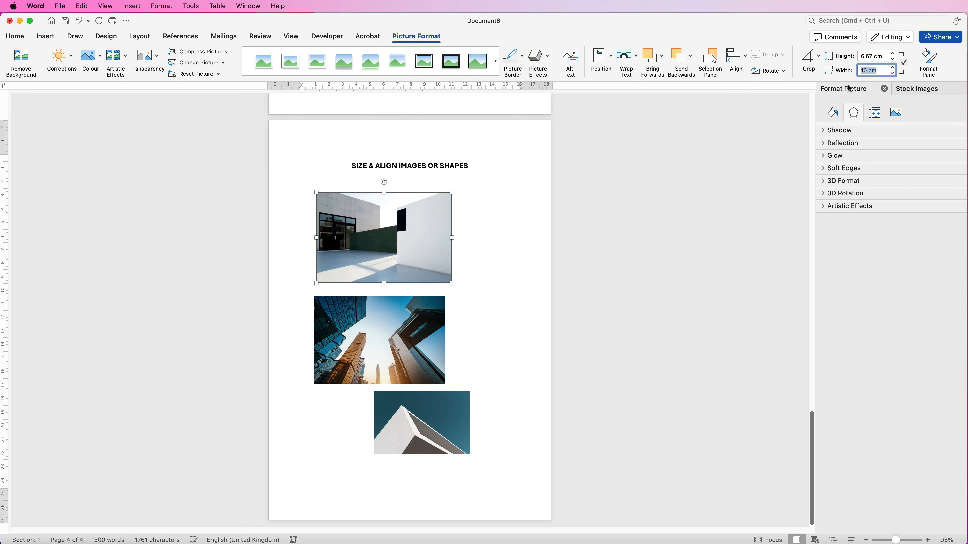
Step: Set the skyscraper picture's width to 10 cm and move it directly below the first picture, lining up their left edges
left_click(414, 321)
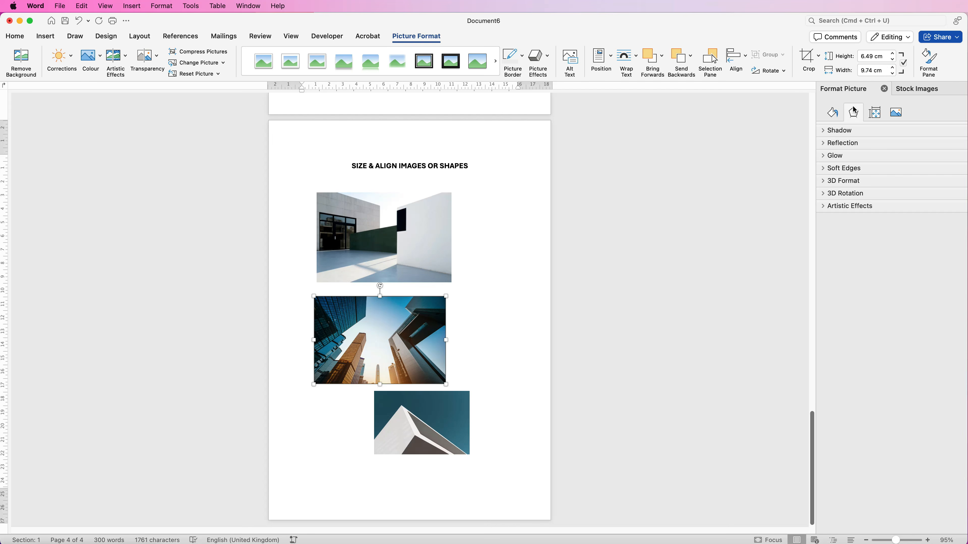
left_click_drag(885, 70, 857, 71)
type("10")
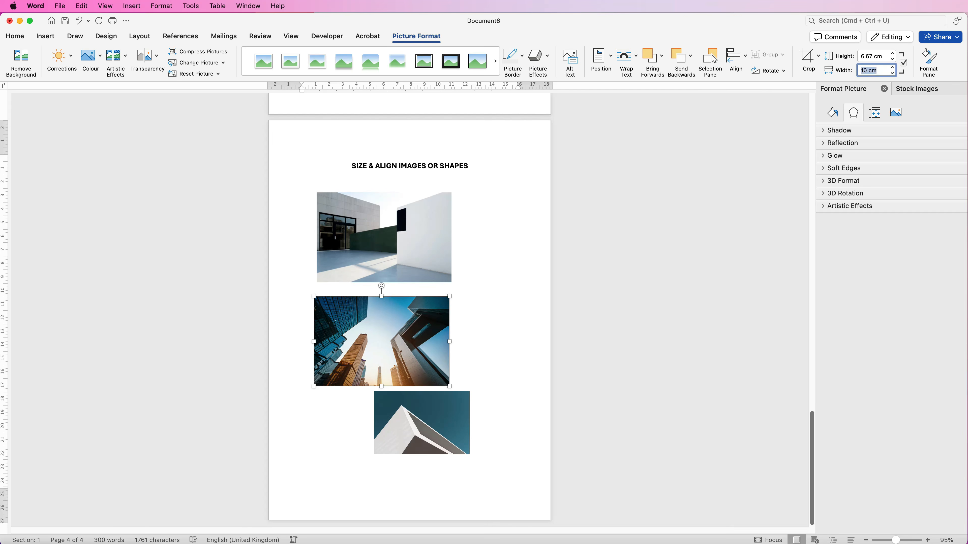
left_click_drag(412, 330, 415, 321)
Step: Set the lowest picture's width to 10 cm and offset it and the uppermost picture to the right of the skyscraper picture
left_click(422, 422)
left_click_drag(882, 70, 859, 70)
type("10")
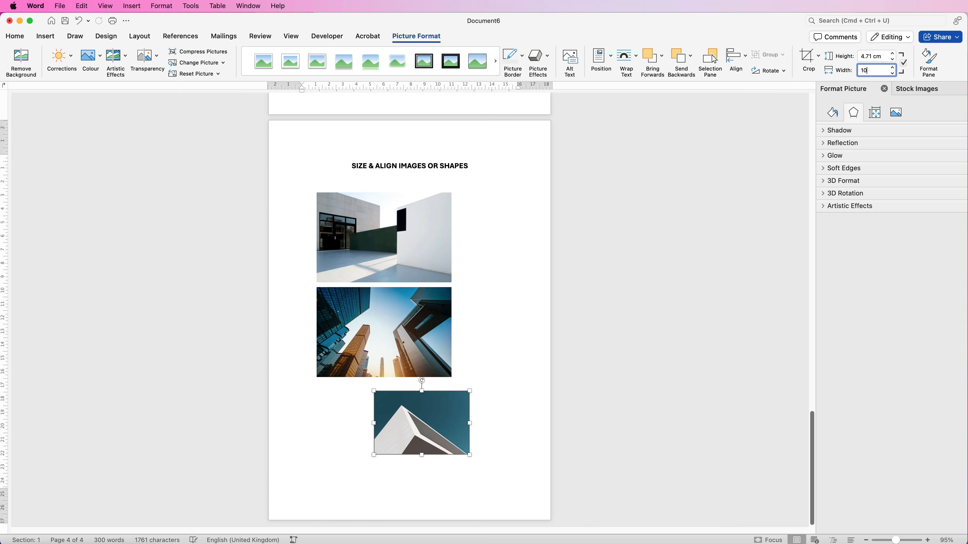
key("Return")
left_click_drag(442, 445, 424, 453)
left_click_drag(436, 260, 459, 255)
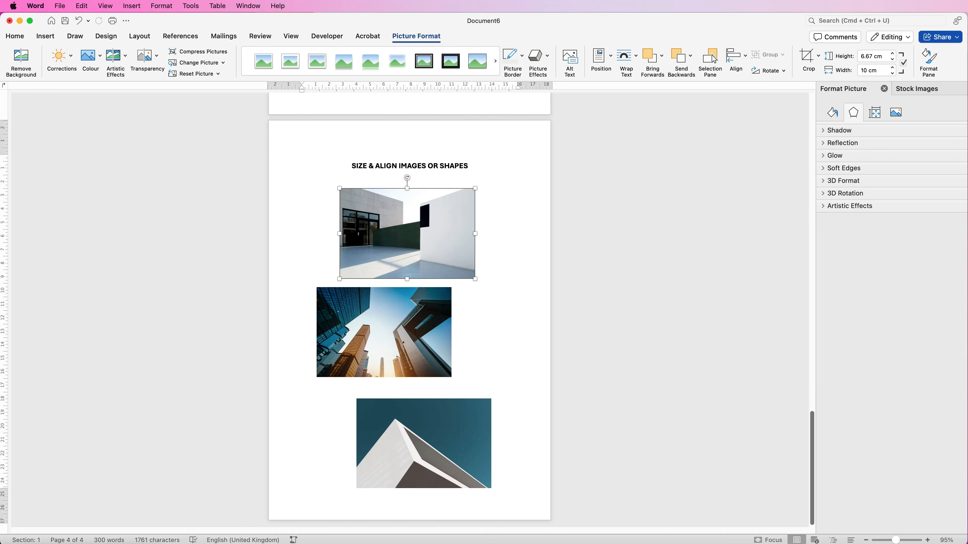
Step: Try the Crop handles on the right and lower edges of the uppermost picture and leave cropping
left_click(807, 56)
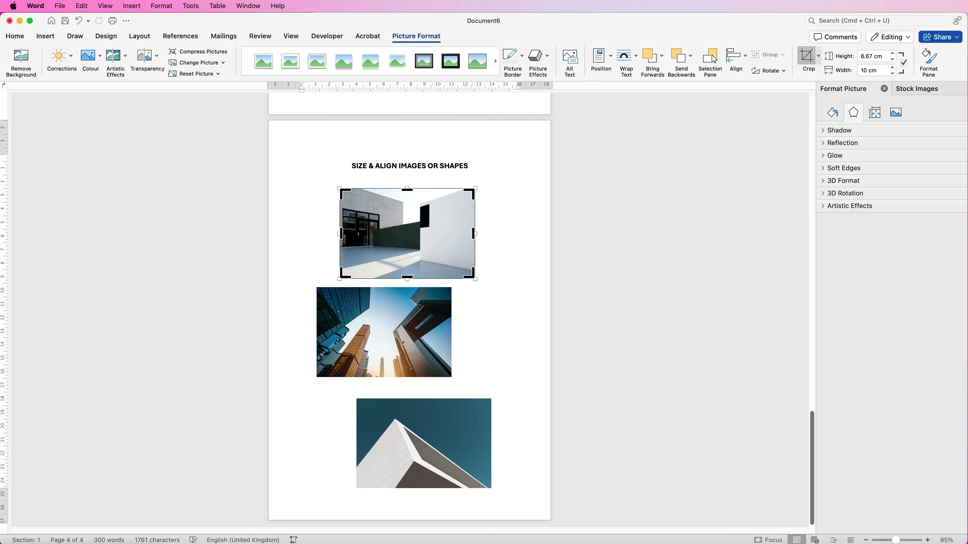
mouse_move(474, 233)
left_mouse_down()
mouse_move(450, 233)
mouse_move(474, 234)
left_mouse_up()
mouse_move(407, 278)
left_mouse_down()
mouse_move(407, 253)
mouse_move(407, 278)
left_mouse_up()
left_click(410, 185)
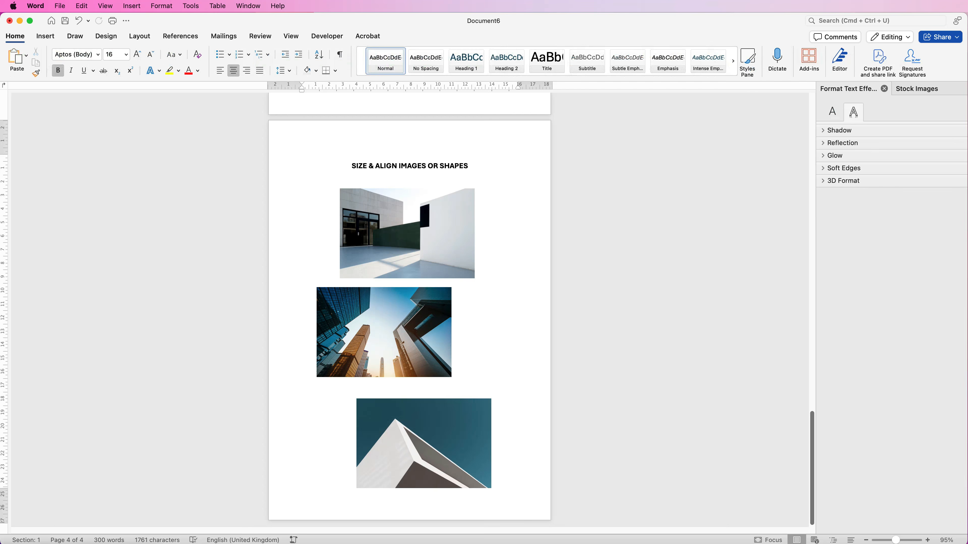
Step: Select all three pictures, distribute them vertically and align them to the left relative to the selected objects
left_click(423, 443)
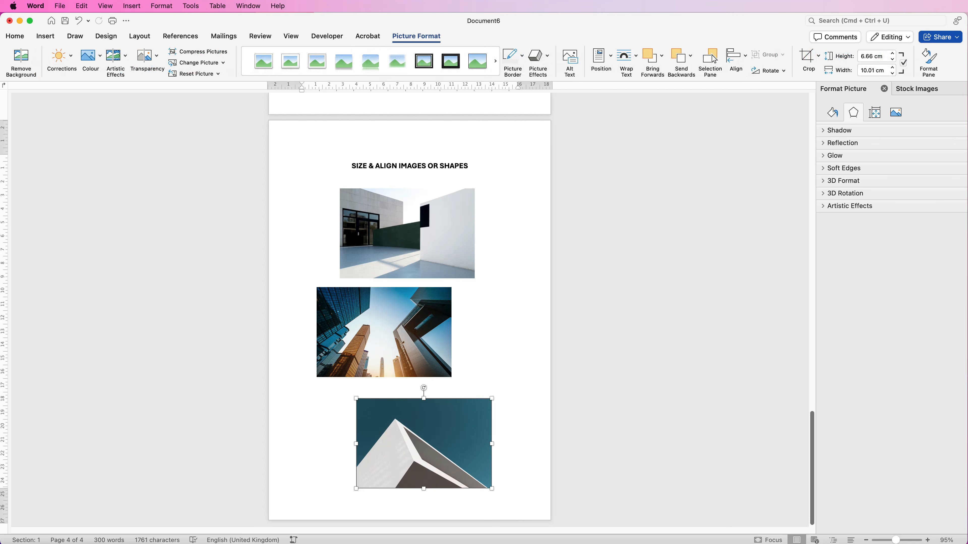
left_click(383, 333, "shift")
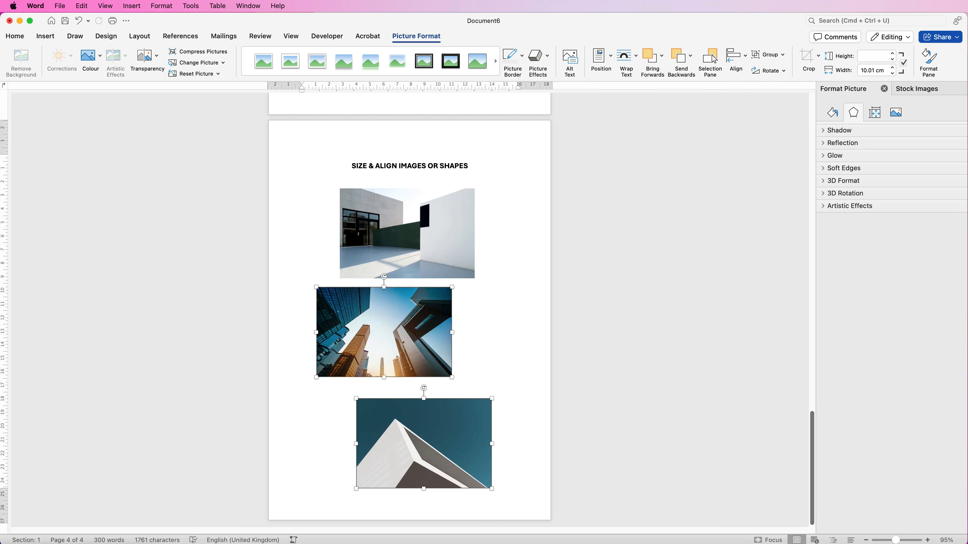
left_click(407, 234, "shift")
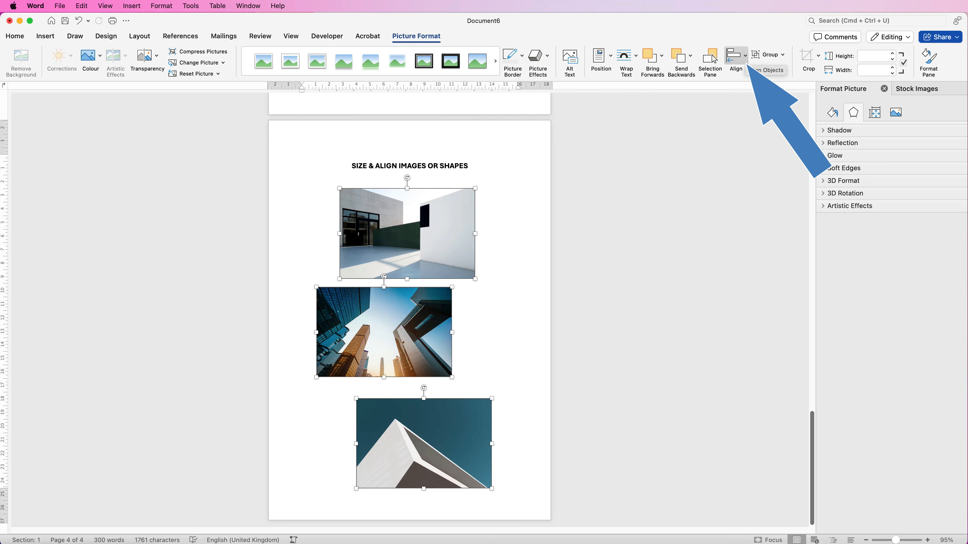
left_click(736, 57)
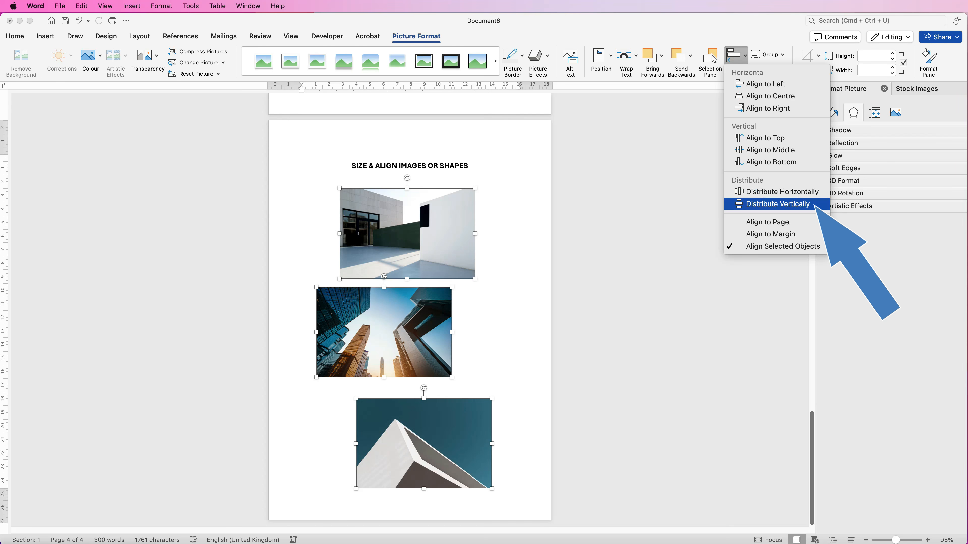
left_click(777, 204)
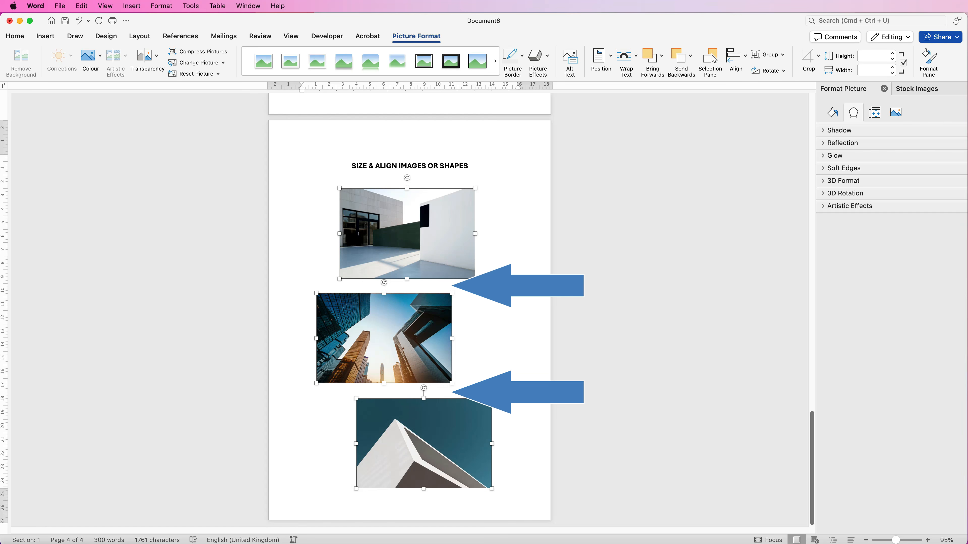
left_click(736, 55)
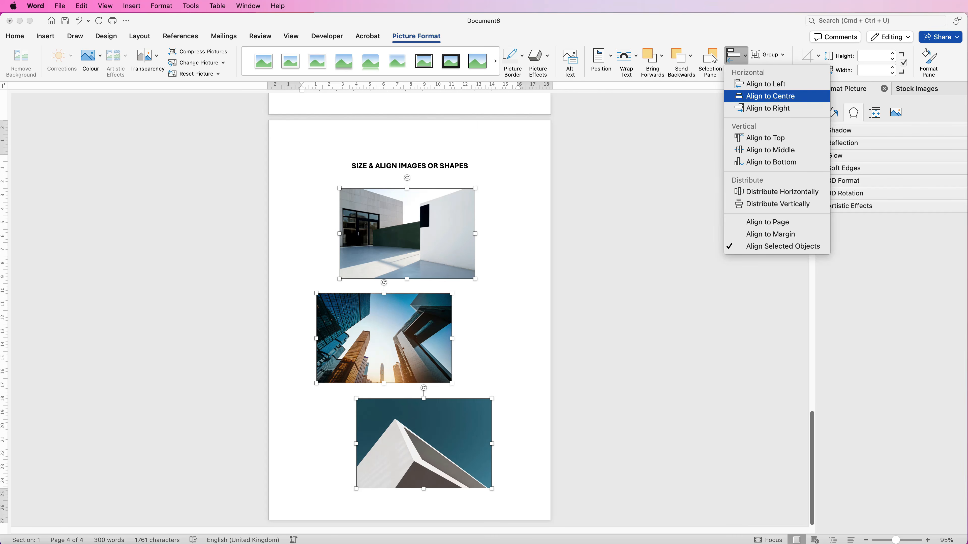
left_click(765, 84)
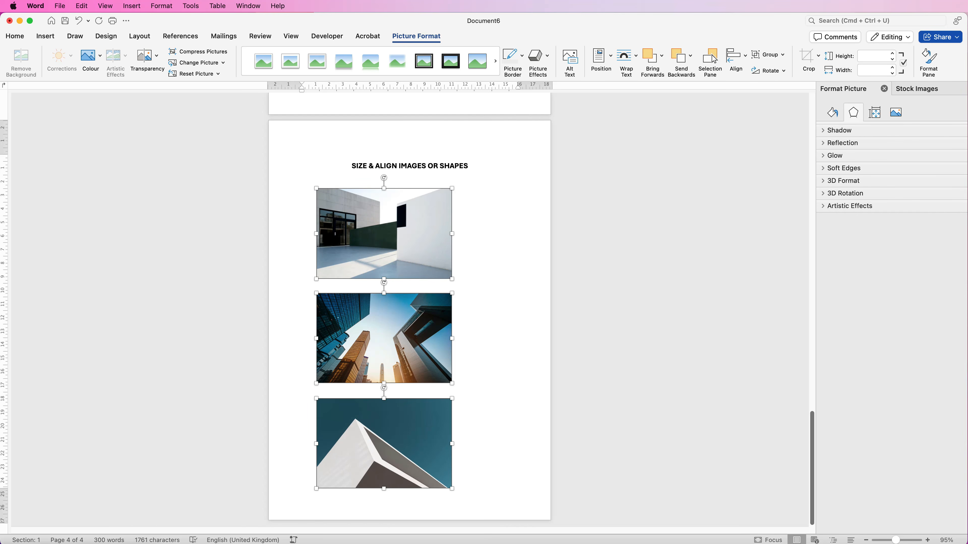
Step: Group the three selected pictures and move the group a little to the right on the page
left_click(779, 55)
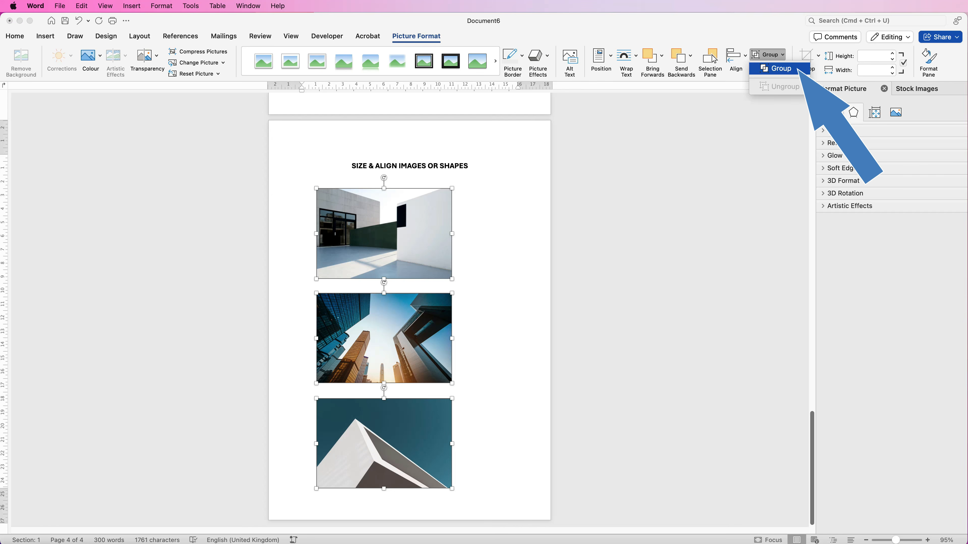
left_click(778, 68)
left_click_drag(421, 224, 439, 228)
mouse_move(434, 341)
left_mouse_down()
mouse_move(477, 342)
mouse_move(423, 341)
mouse_move(458, 341)
mouse_move(445, 337)
left_mouse_up()
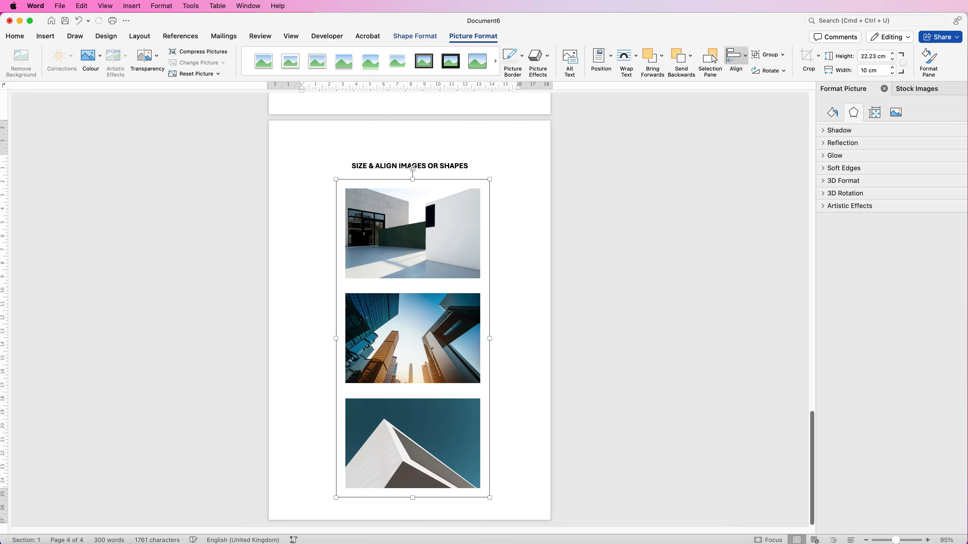
Step: Try the centre, left and right horizontal alignments on the picture group, relative to the margins
left_click(736, 58)
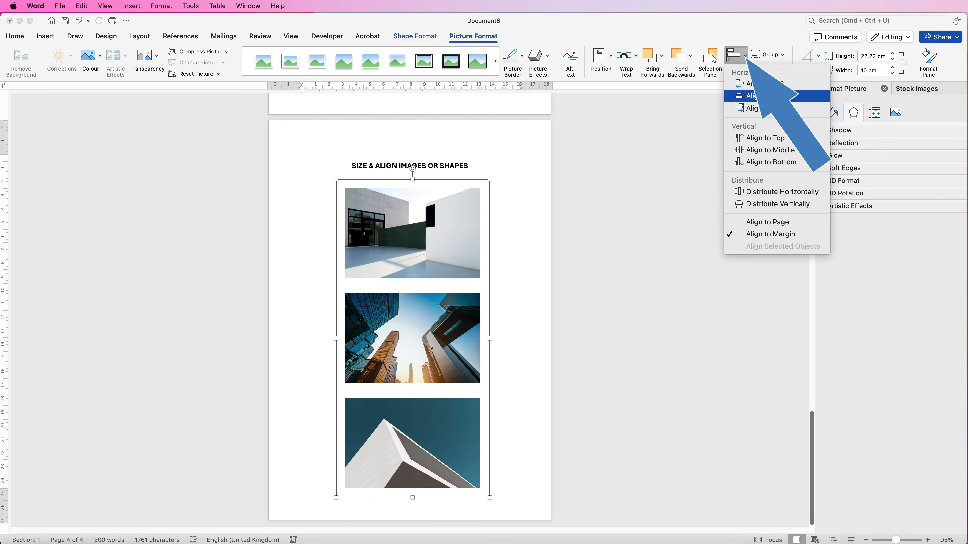
left_click(769, 96)
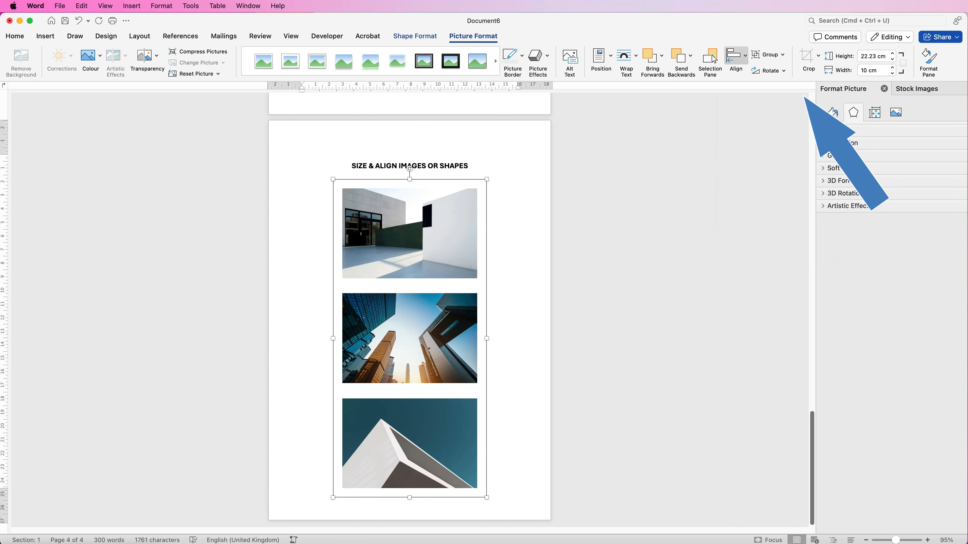
left_click(736, 57)
left_click(766, 84)
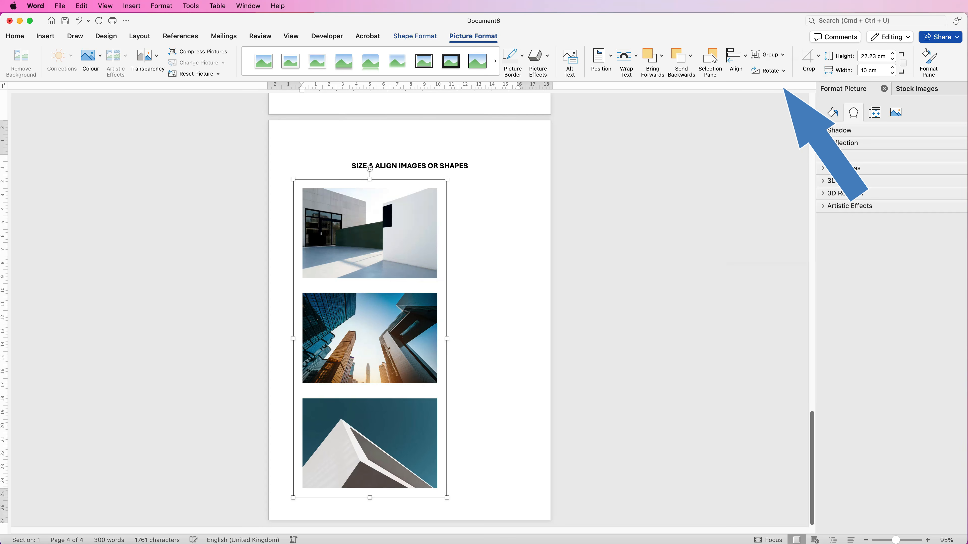
left_click(735, 57)
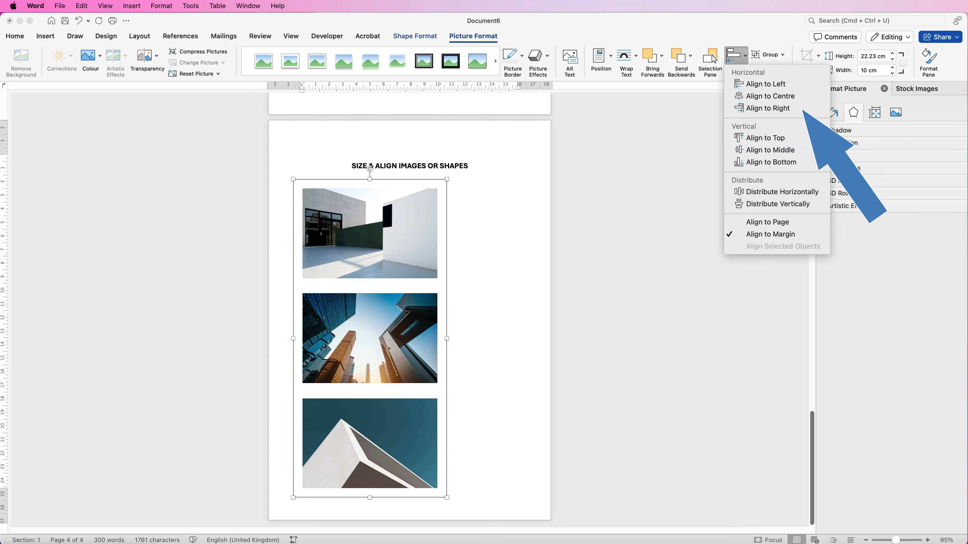
left_click(766, 108)
Step: Align the picture group to the horizontal centre between the margins and deselect it
left_click(736, 58)
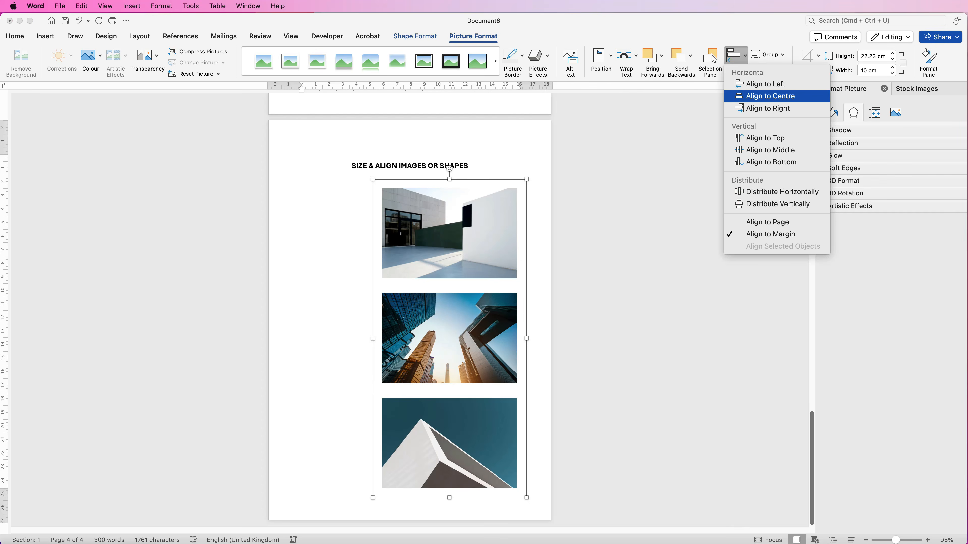
left_click(770, 96)
left_click(303, 230)
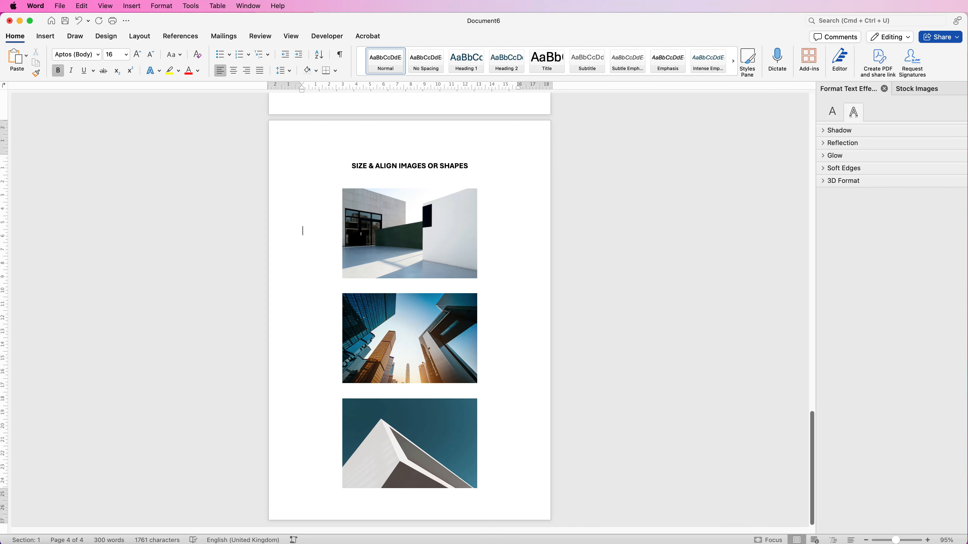